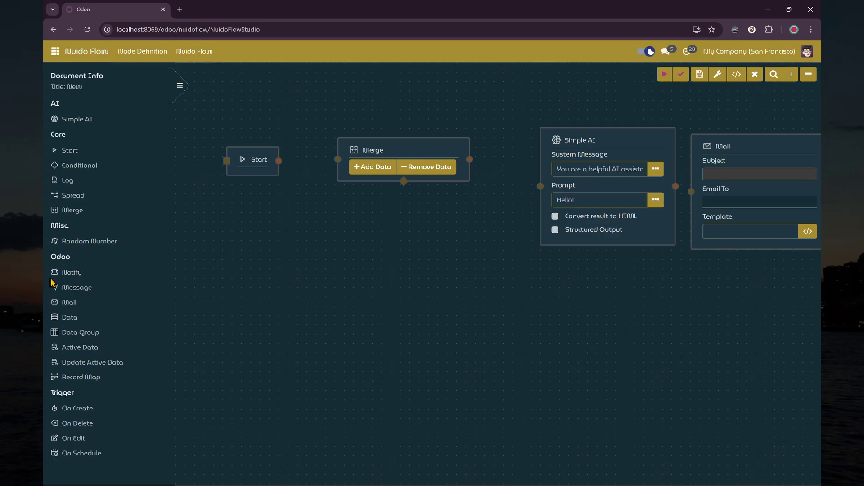
# Add a Odoo Data node and arrange it under Merge, with Simple AI and Mail beside them.
pyautogui.moveTo(63, 317); pyautogui.dragTo(338, 257)
pyautogui.moveTo(391, 265); pyautogui.dragTo(398, 232)
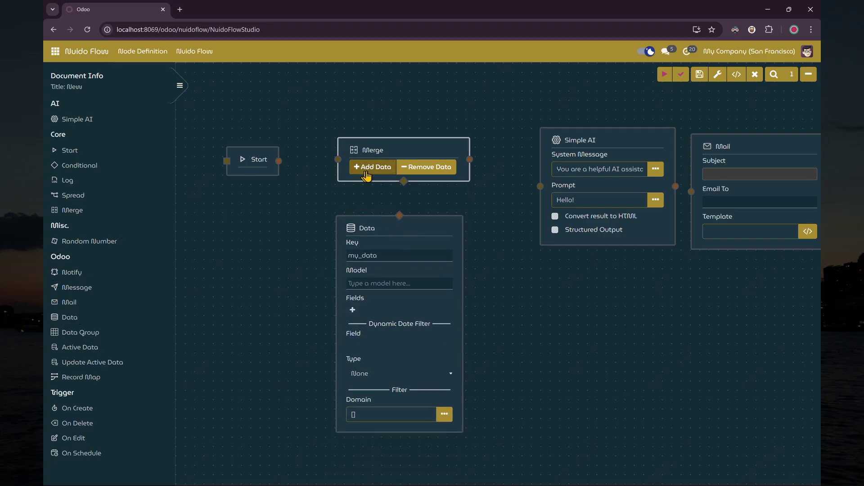
pyautogui.moveTo(370, 150); pyautogui.dragTo(347, 151)
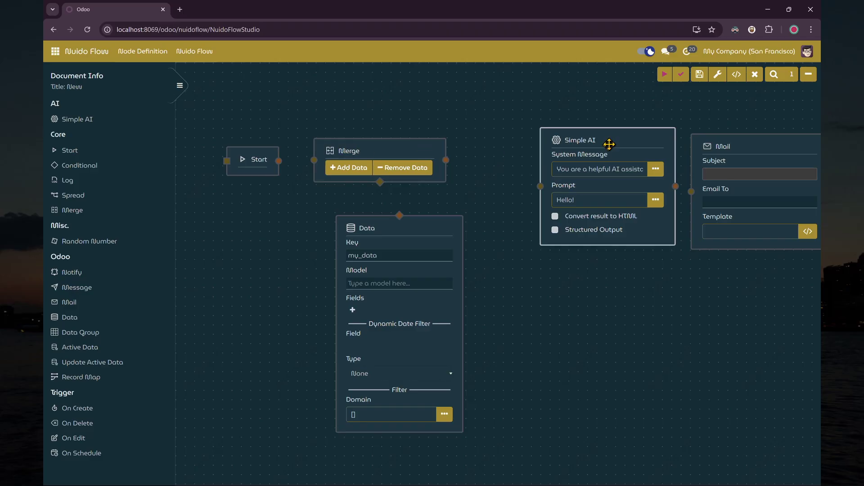
pyautogui.moveTo(604, 143); pyautogui.dragTo(538, 116)
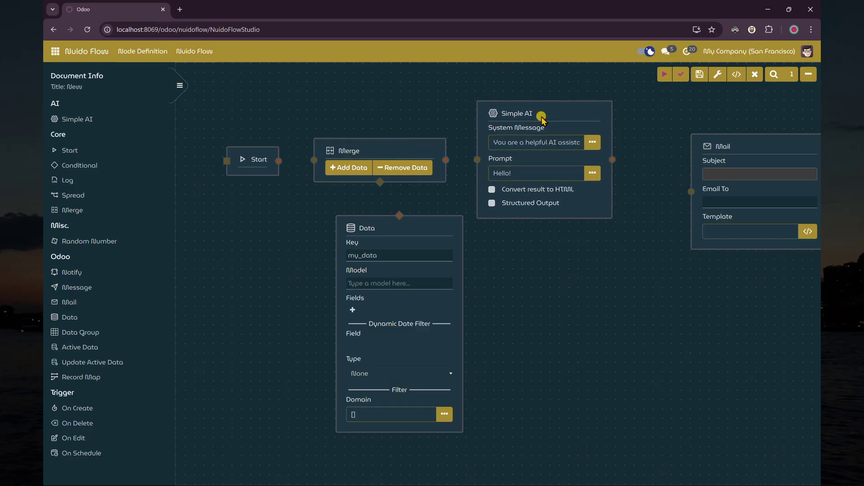
pyautogui.moveTo(760, 143); pyautogui.dragTo(715, 111)
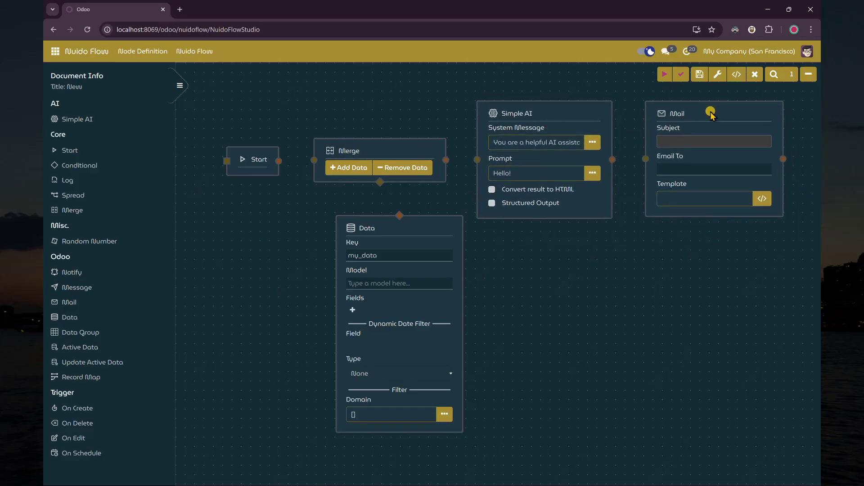
pyautogui.moveTo(416, 226); pyautogui.dragTo(397, 221)
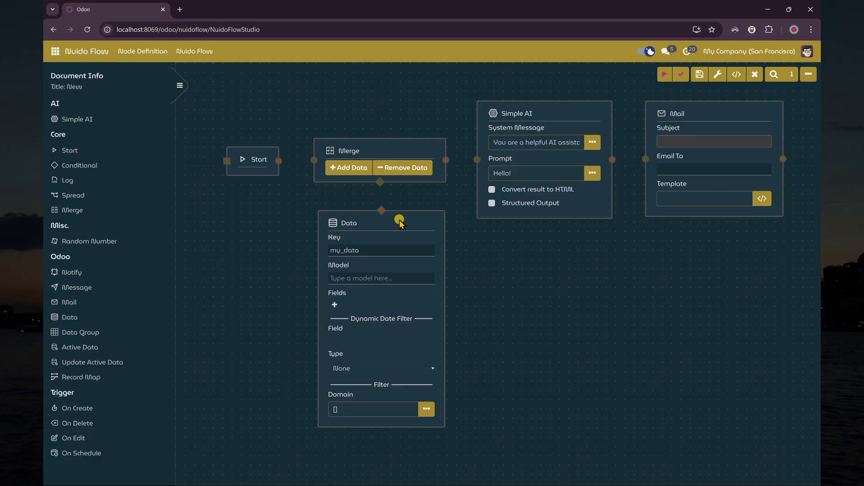
# Wire Start→Merge, Merge→Data, Merge→Simple AI and Simple AI→Mail.
pyautogui.moveTo(279, 161); pyautogui.dragTo(314, 160)
pyautogui.moveTo(380, 182); pyautogui.dragTo(380, 210)
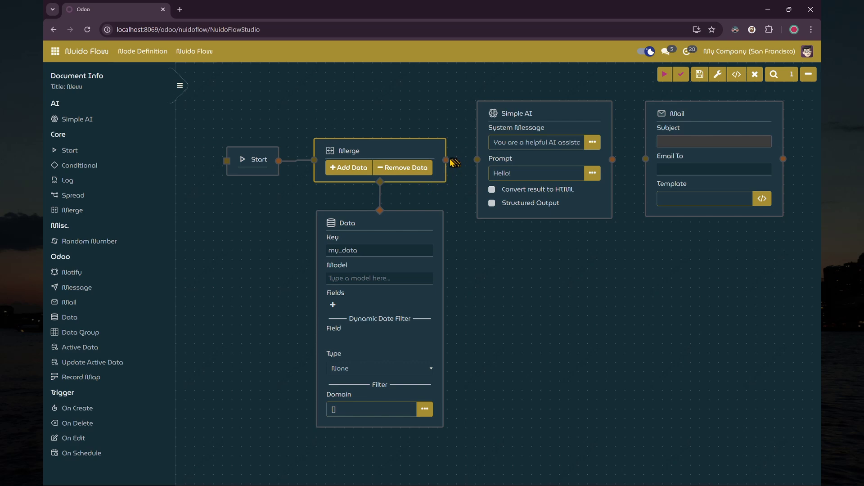
pyautogui.moveTo(446, 159); pyautogui.dragTo(478, 160)
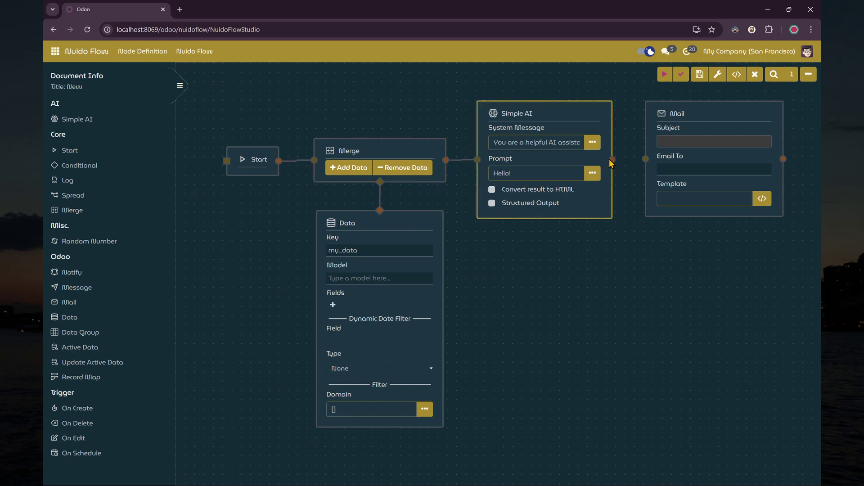
pyautogui.moveTo(610, 159); pyautogui.dragTo(646, 161)
pyautogui.click(647, 159)
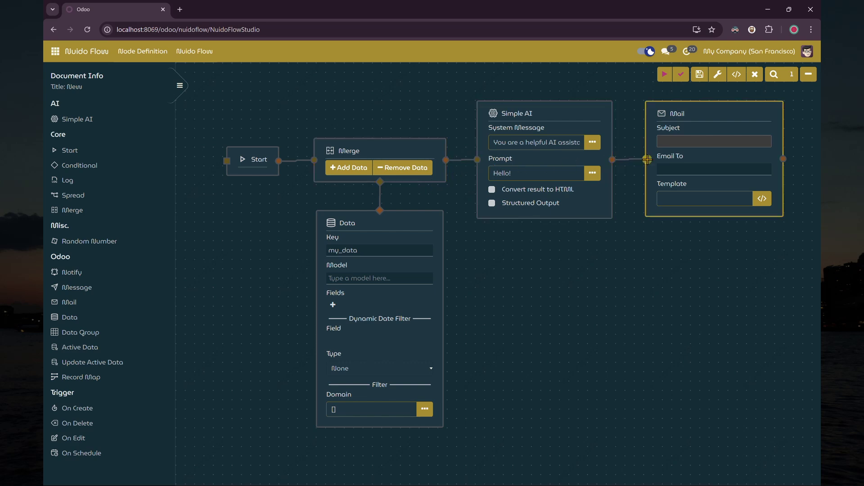
# Save the flow with the title 'Email Sales Data - VT'.
pyautogui.click(699, 74)
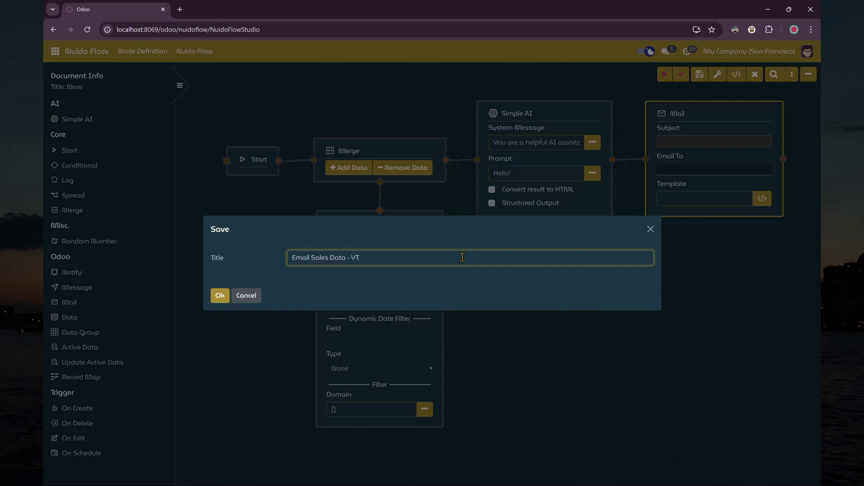
pyautogui.click(219, 295)
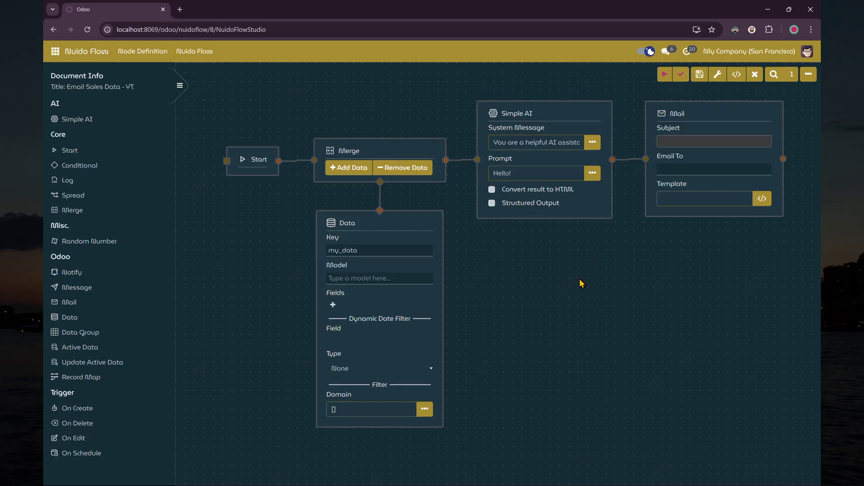
# Set the Data node model to Sales Analysis Report and add the Order Reference field.
pyautogui.click(396, 279)
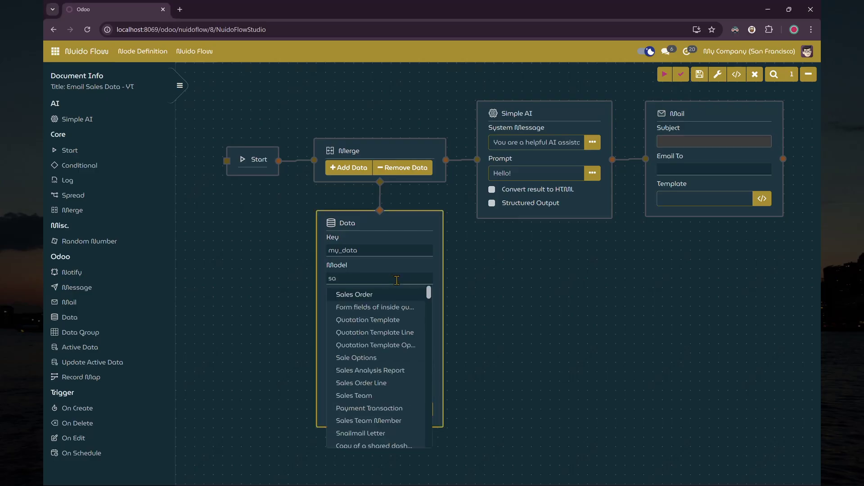
pyautogui.write('sales ana')
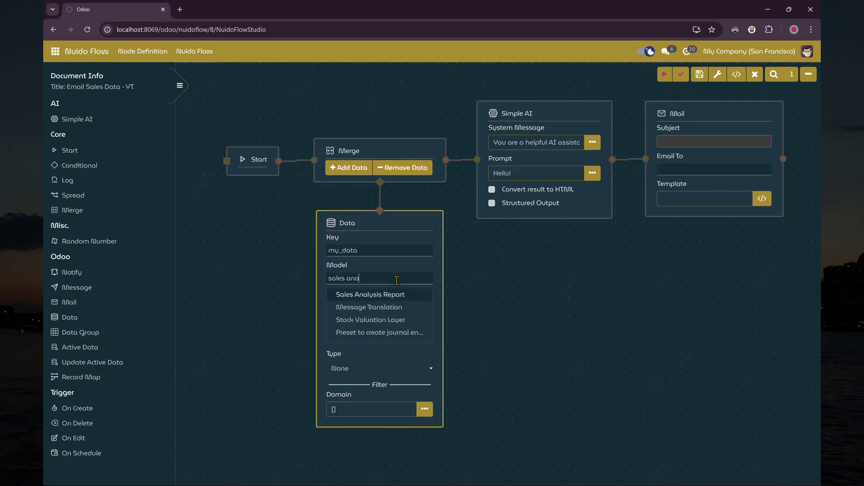
pyautogui.click(400, 295)
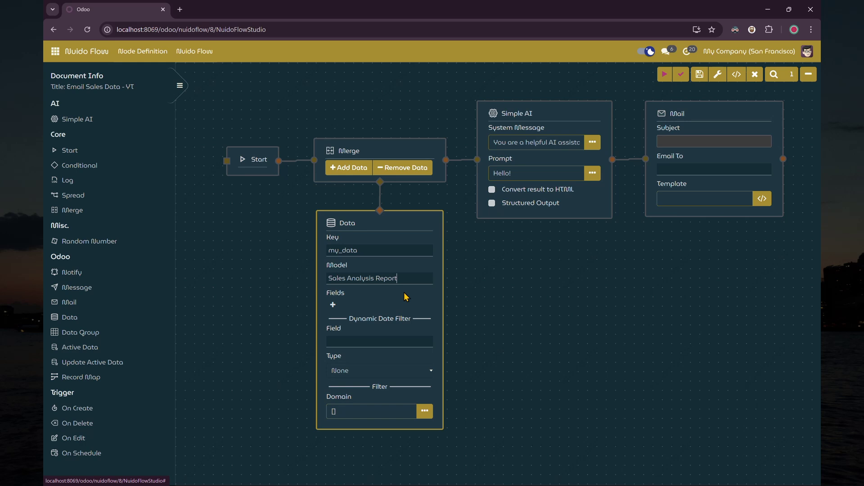
pyautogui.click(333, 304)
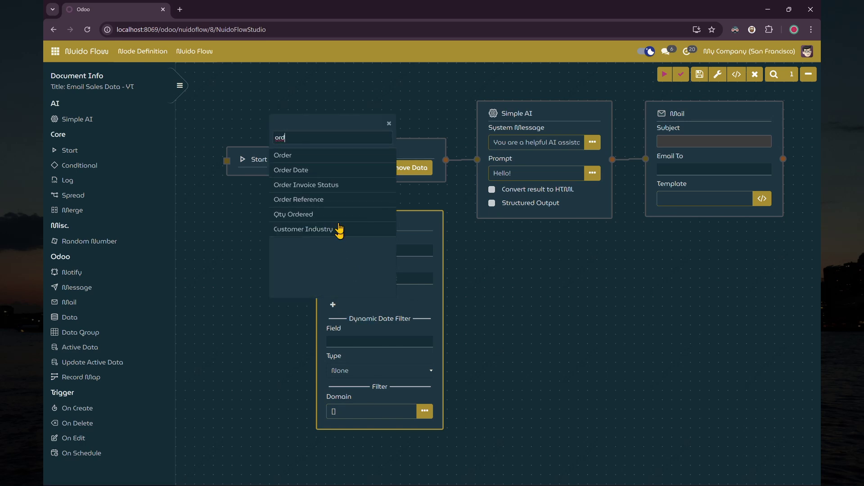
pyautogui.write('ord')
pyautogui.click(328, 199)
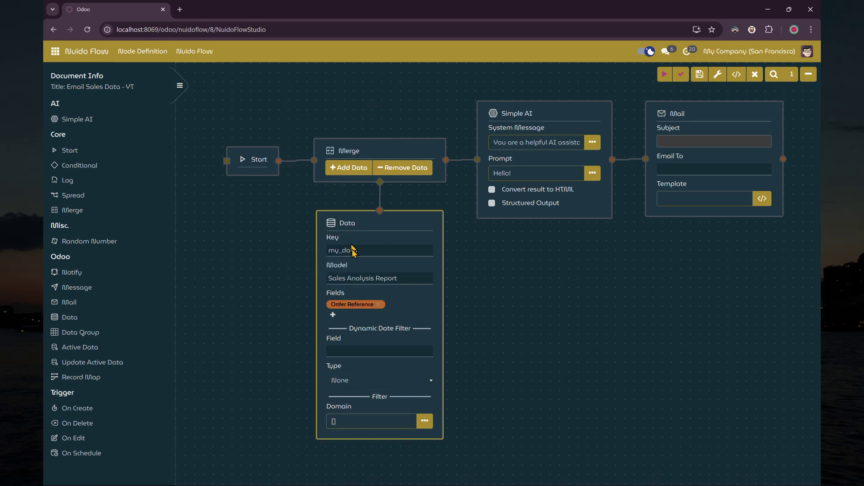
# Add the Product and Qty Ordered fields, then search for the Total field.
pyautogui.click(332, 316)
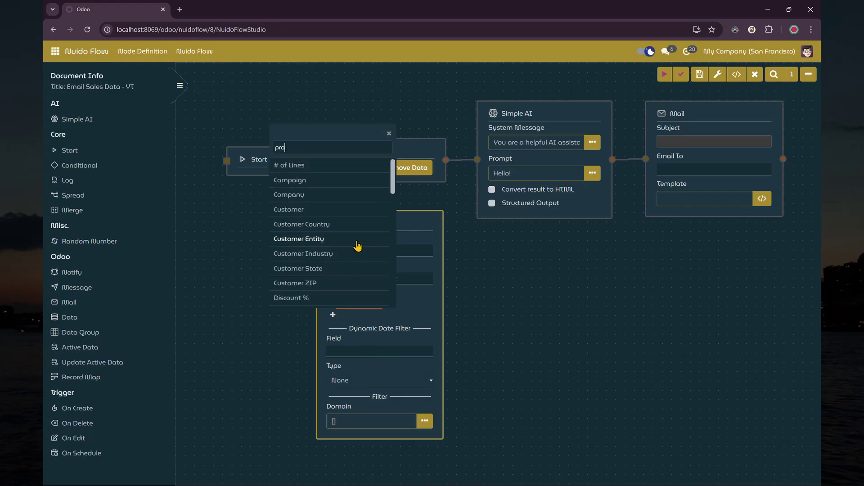
pyautogui.write('pro')
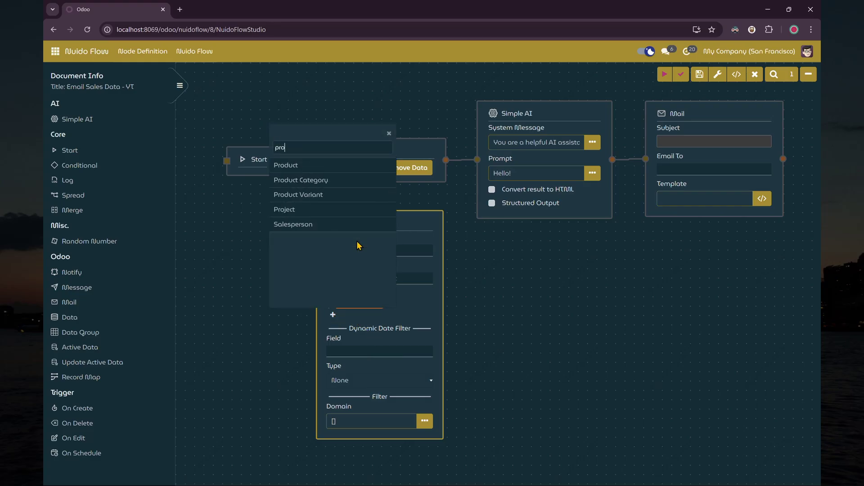
pyautogui.click(306, 167)
pyautogui.click(332, 314)
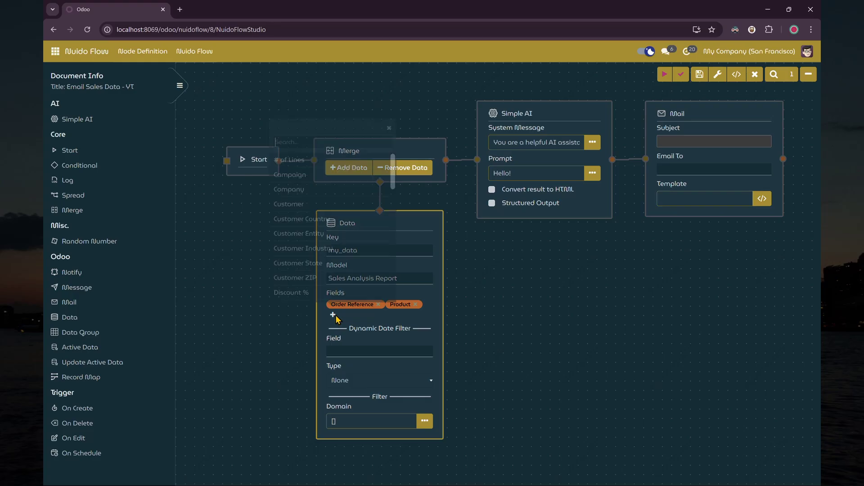
pyautogui.write('q')
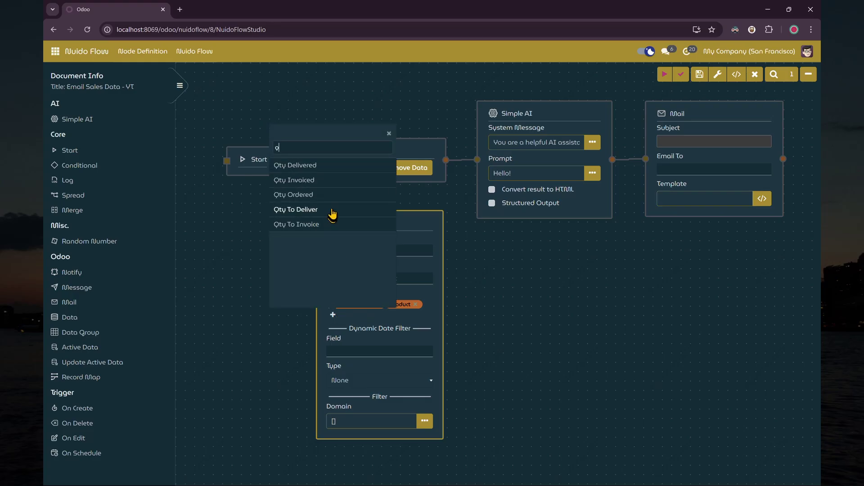
pyautogui.click(329, 196)
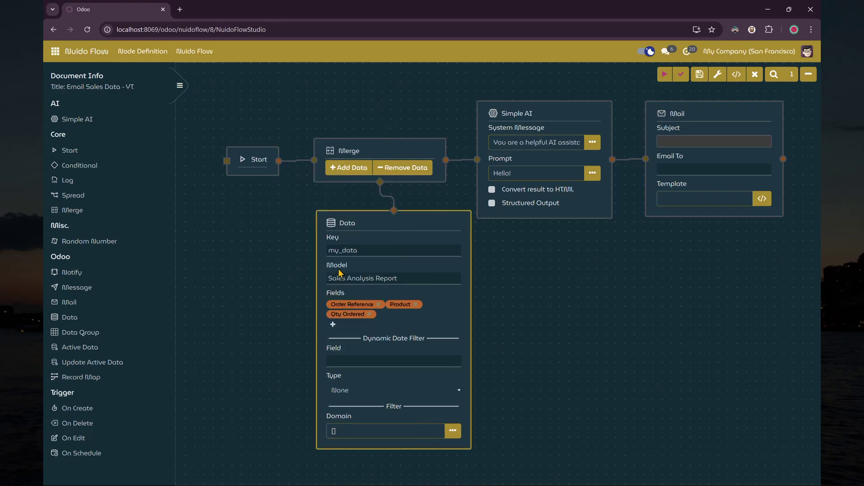
pyautogui.click(332, 324)
pyautogui.write('amou')
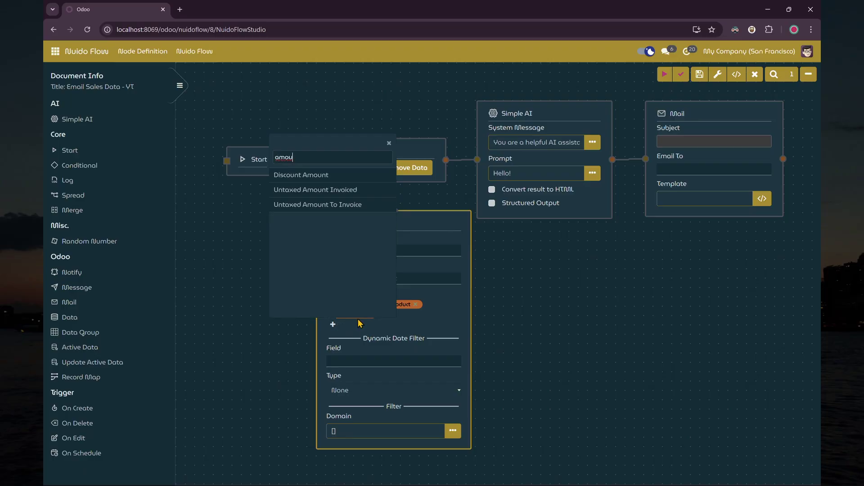
pyautogui.press('BackSpace')
pyautogui.press('BackSpace')
pyautogui.write('tot')
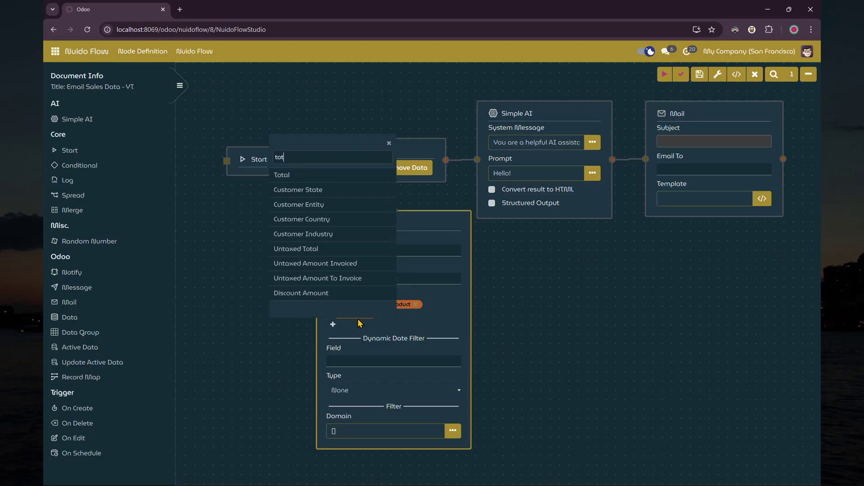
# Add the Total field and set the dynamic date filter to Order Date by Month.
pyautogui.click(288, 174)
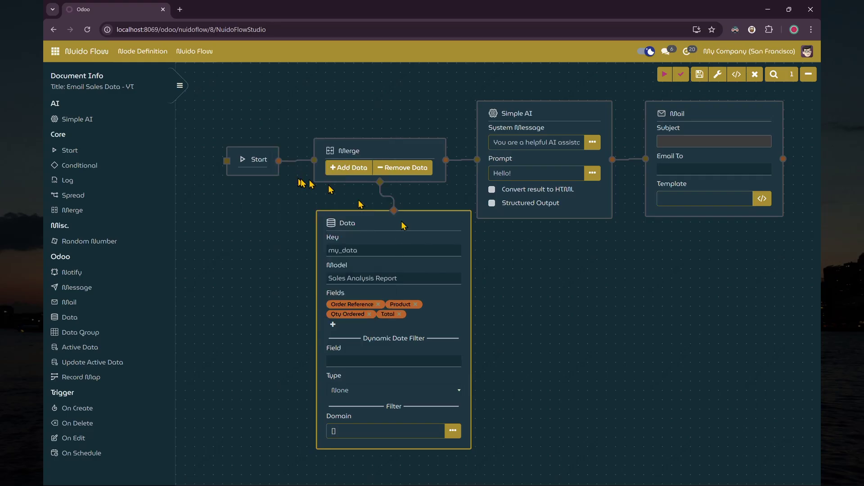
pyautogui.click(405, 362)
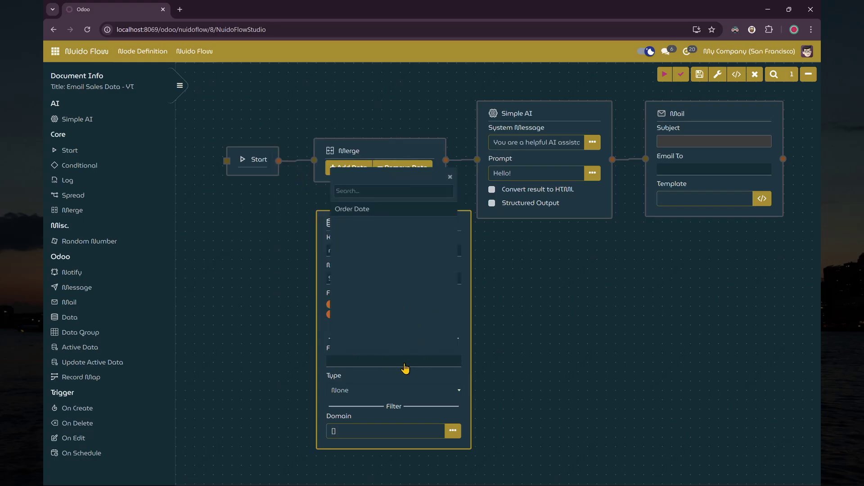
pyautogui.click(364, 210)
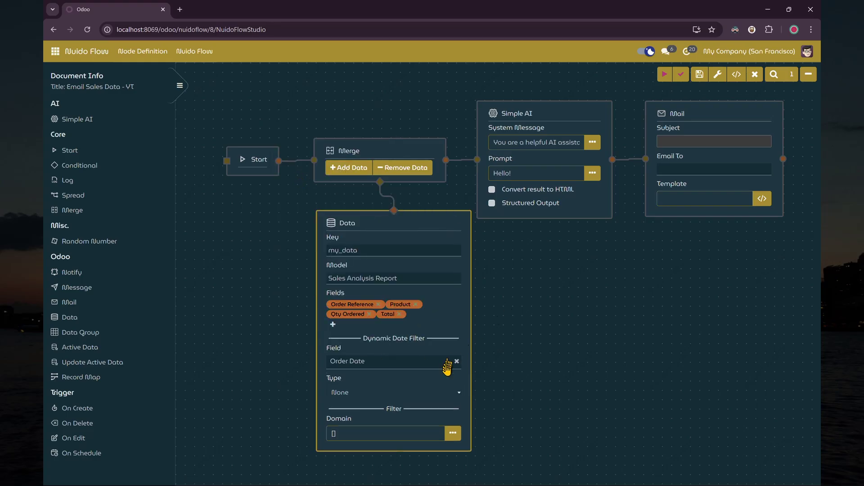
pyautogui.click(377, 395)
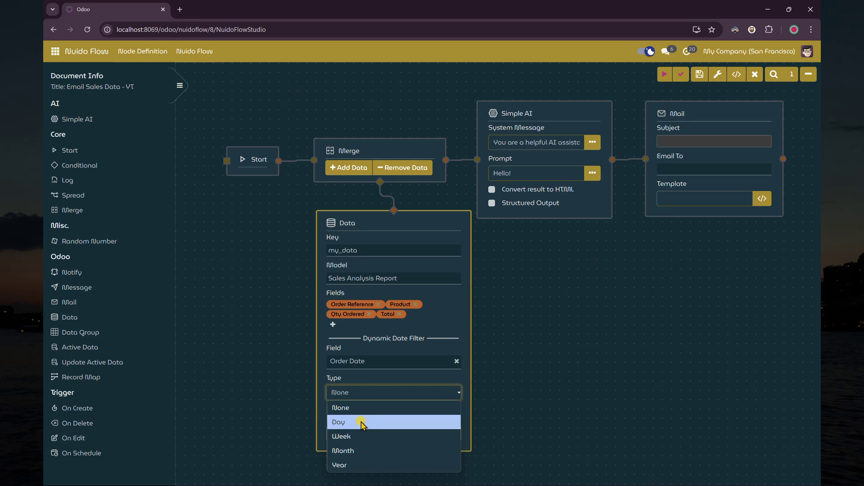
pyautogui.click(367, 452)
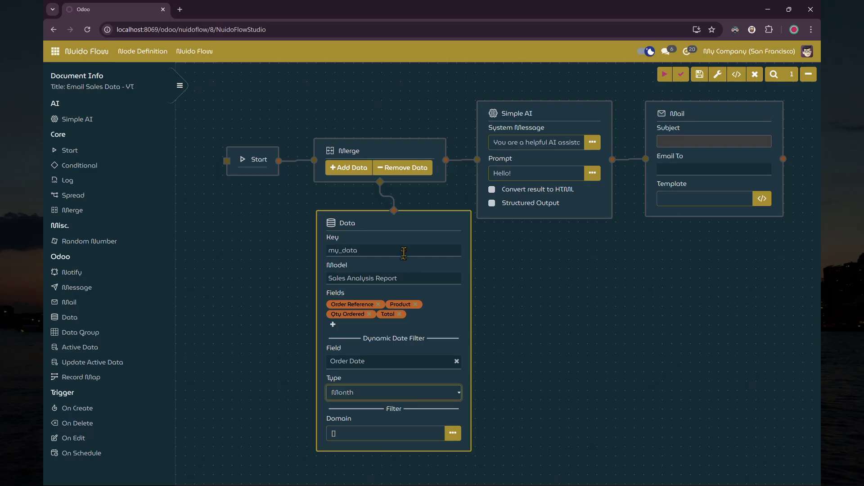
pyautogui.moveTo(413, 221); pyautogui.dragTo(400, 216)
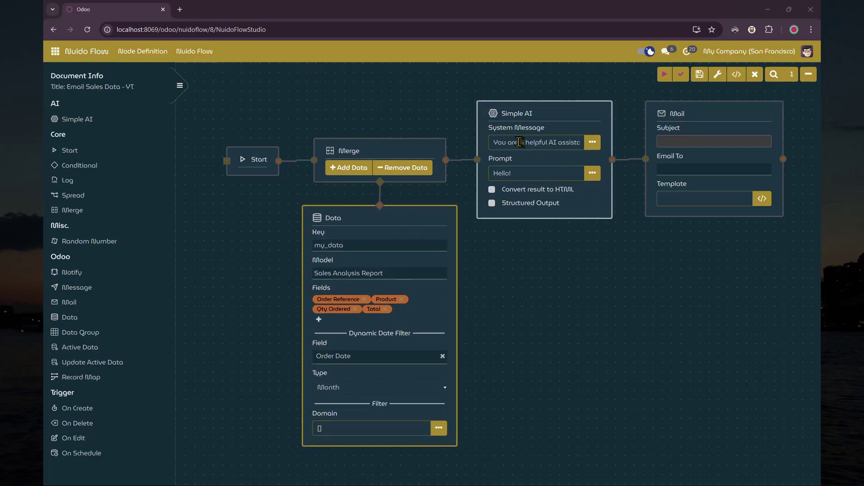
# Replace the Simple AI 'Hello!' prompt with a request to summarise the {{sales_data}} records.
pyautogui.click(593, 142)
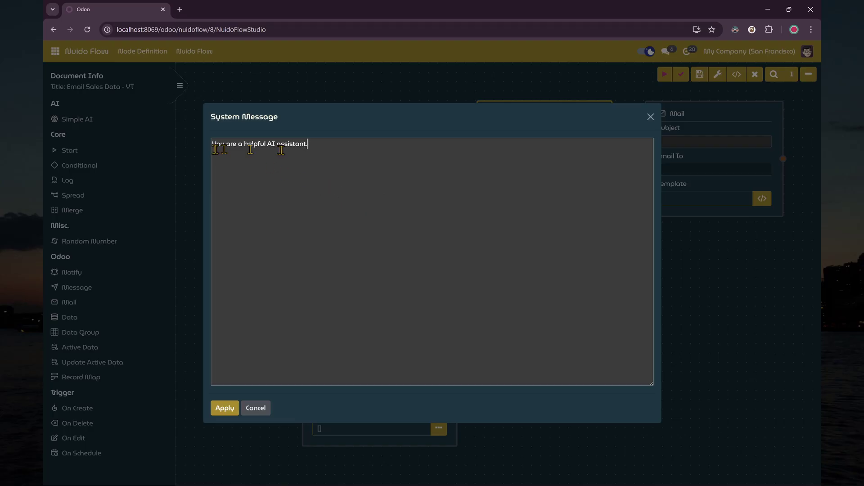
pyautogui.click(224, 408)
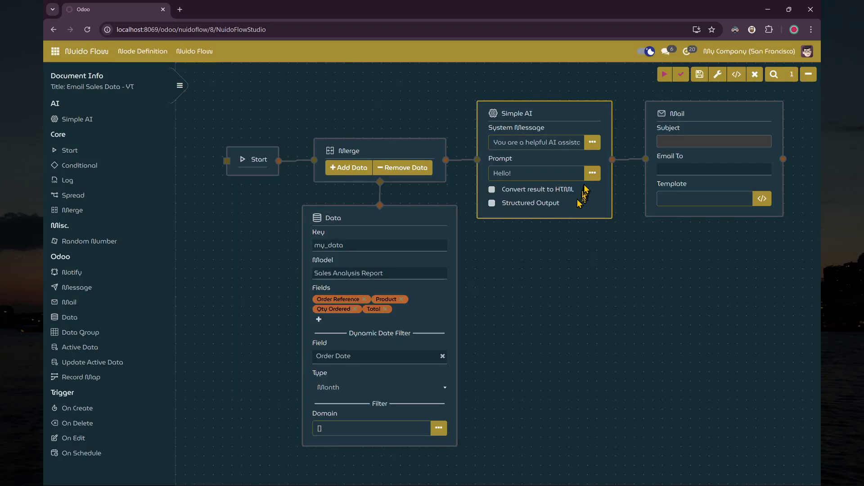
pyautogui.click(593, 173)
pyautogui.hotkey('ctrl', 'a')
pyautogui.write('Analyze and create summary from this sales data:  {{sales_data}}.  The "id" field is database id. The "name" field is the order number. The "product_tmpl_id" field is the product. The "product_uom_qty" field is the order quantity for the product. The "price_total" field is the total amount for the order and product.  Answer only with short summary.')
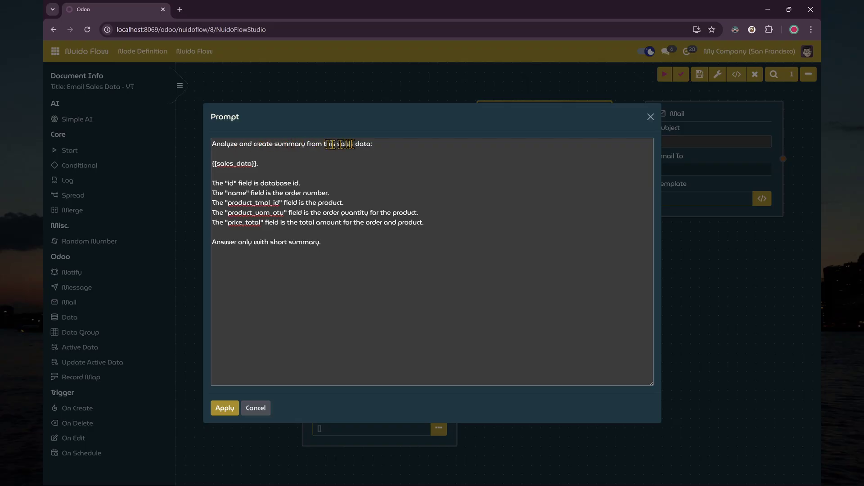
pyautogui.moveTo(259, 164); pyautogui.dragTo(209, 166)
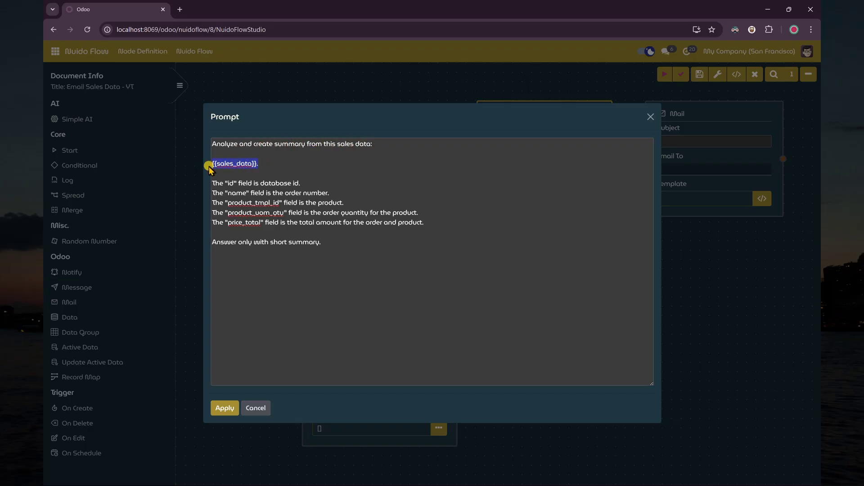
pyautogui.click(261, 172)
pyautogui.click(226, 409)
pyautogui.click(362, 248)
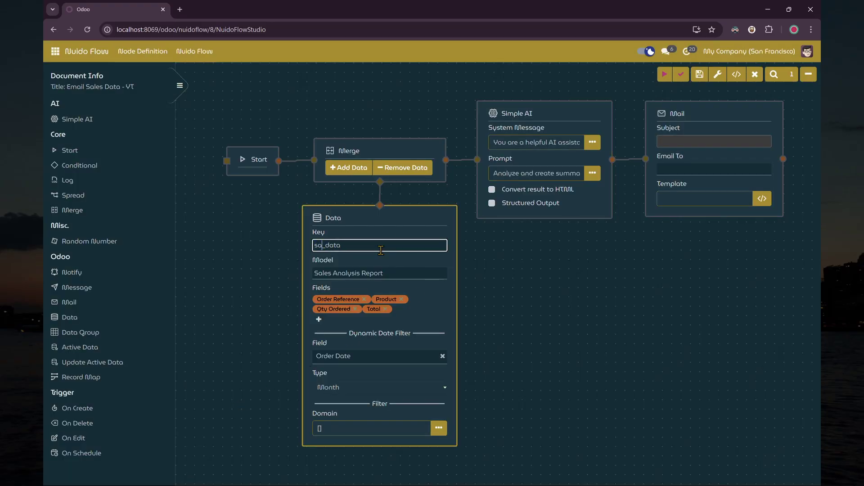
# Rename the Data node key to sales_data and enable 'Convert result to HTML' on Simple AI.
pyautogui.click(550, 245)
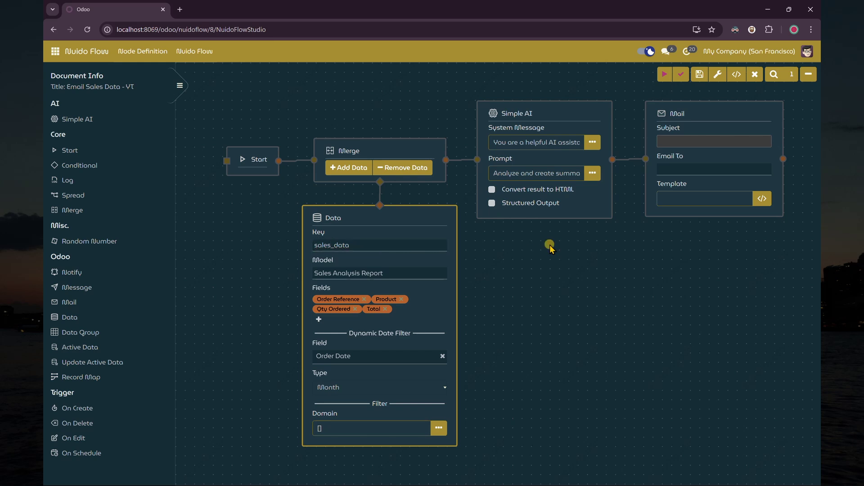
pyautogui.click(567, 213)
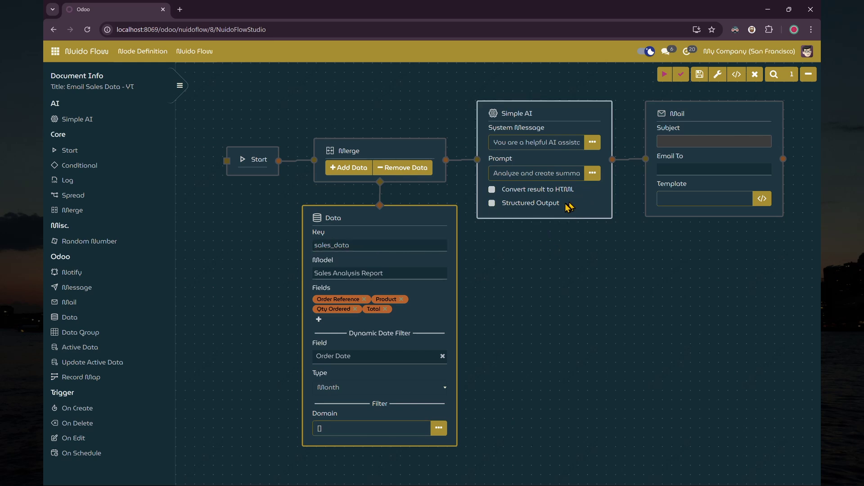
pyautogui.click(562, 195)
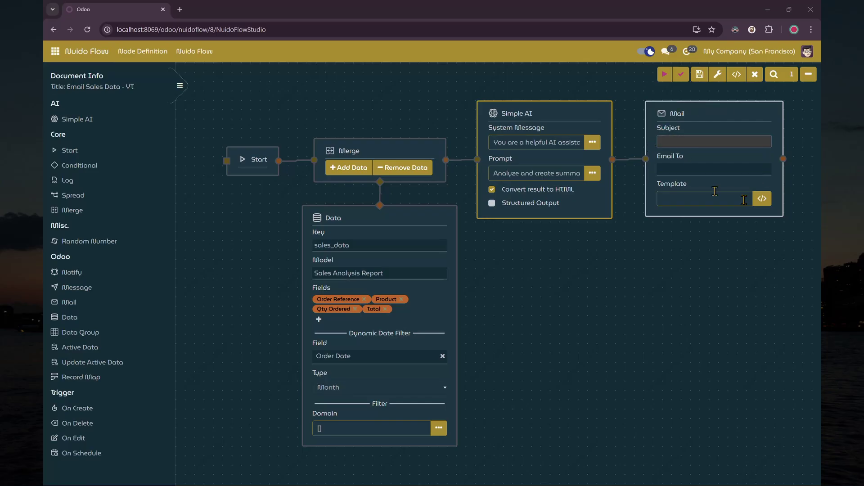
# Set the Mail node subject to 'Sales Data - VT' with the admin user as recipient.
pyautogui.click(691, 116)
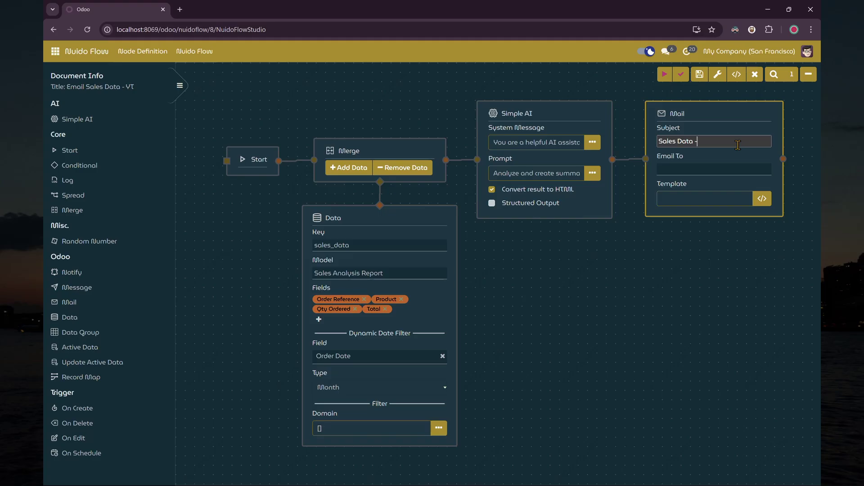
pyautogui.click(690, 170)
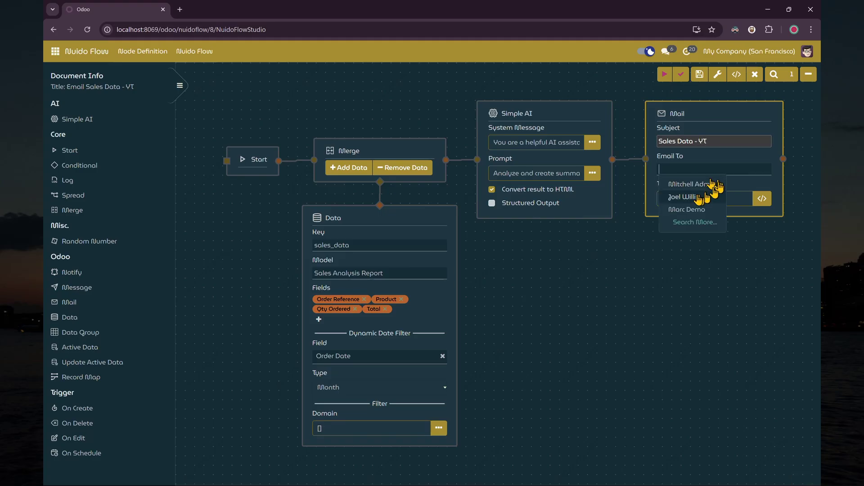
pyautogui.click(695, 185)
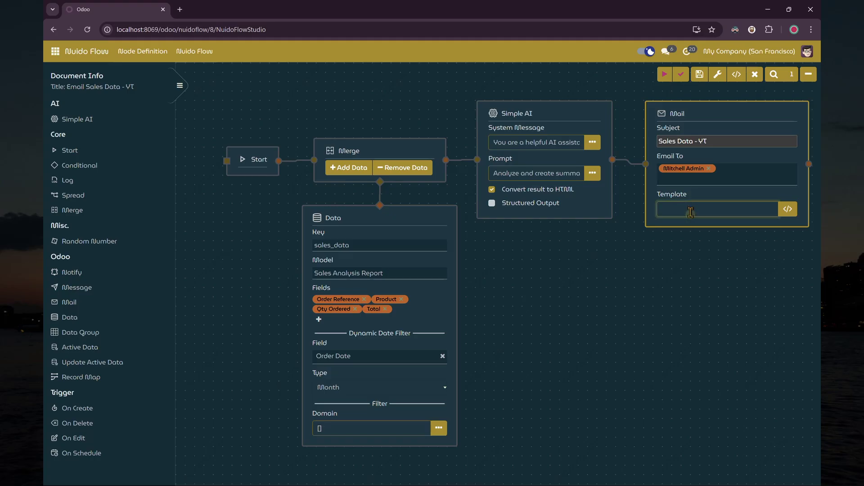
pyautogui.click(788, 209)
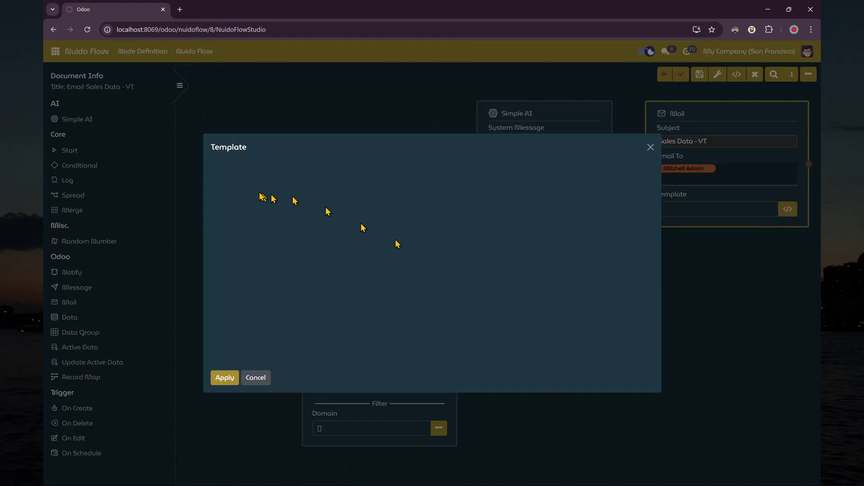
# Replace the mail template HTML with an h4 'Sales Summary' heading and the t-out result, and apply it.
pyautogui.click(241, 172)
pyautogui.write('Sales Data')
pyautogui.press('Return')
pyautogui.click(240, 176)
pyautogui.doubleClick(240, 176)
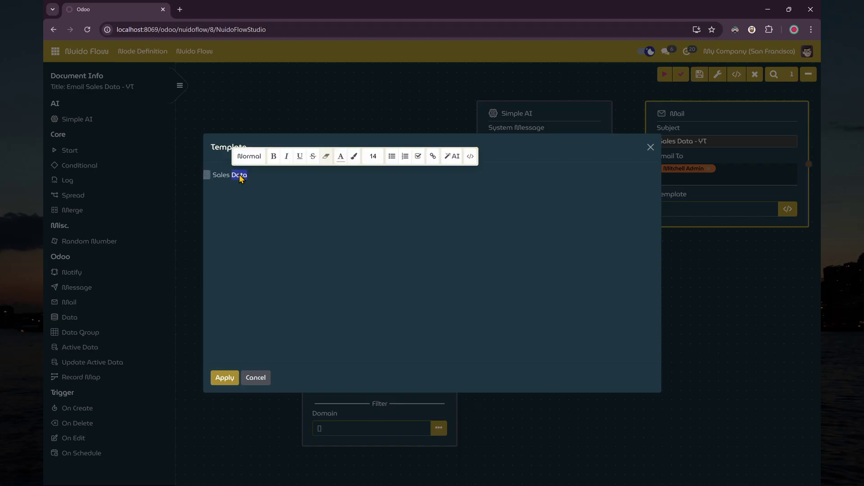
pyautogui.click(505, 158)
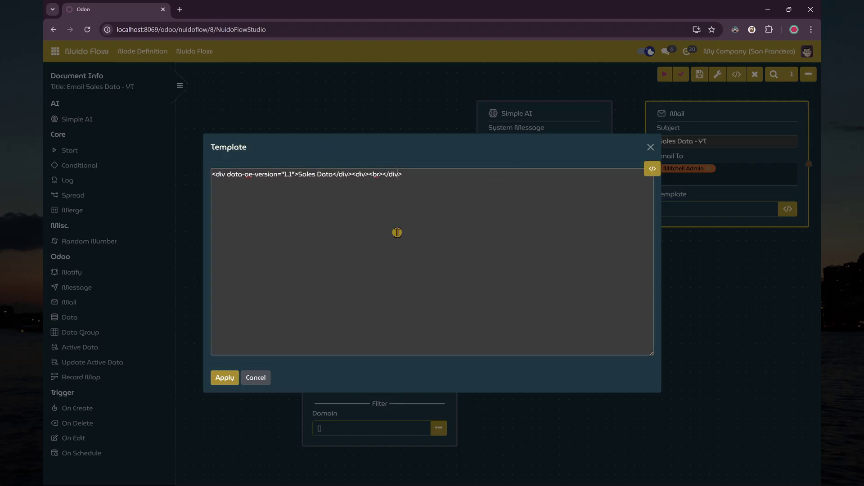
pyautogui.hotkey('ctrl', 'a')
pyautogui.write('<h4 data-oe-version="1.1">Sales Summary</h4> <t t-out="result or \'\'">Summary</t> <div><br></div>')
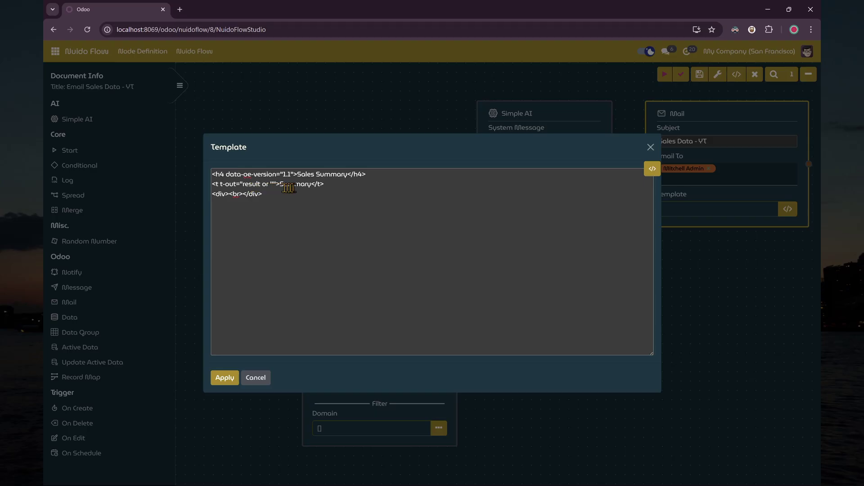
pyautogui.click(652, 170)
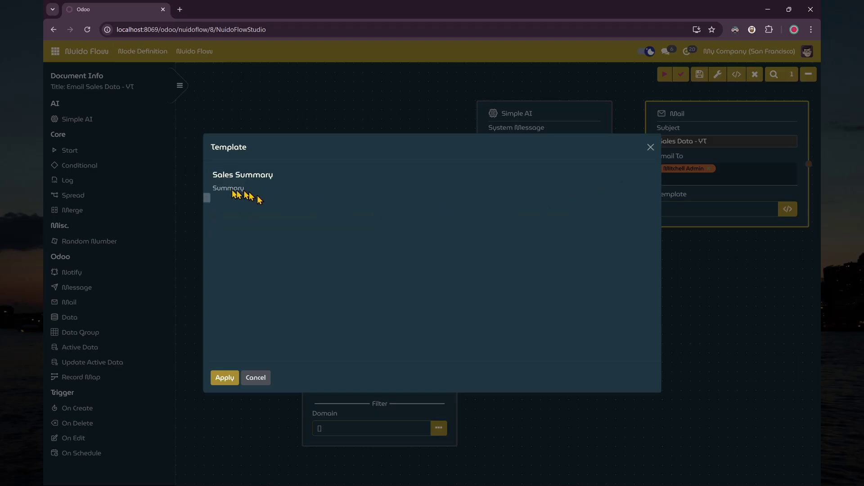
pyautogui.click(226, 381)
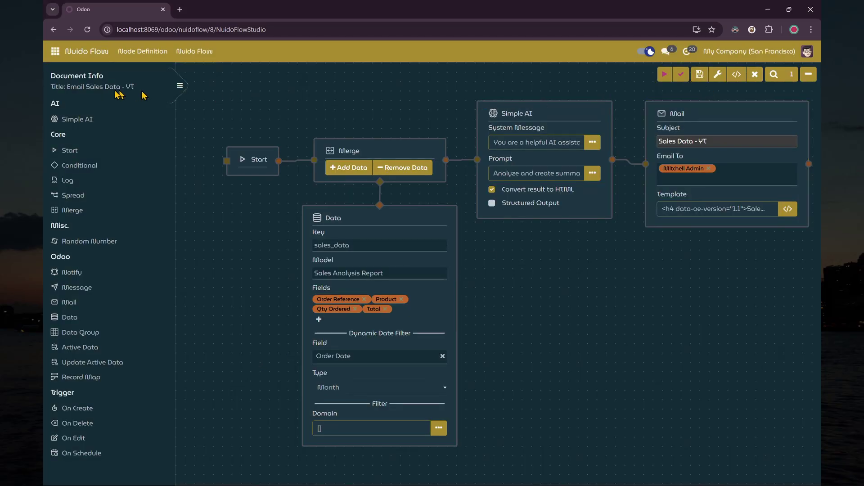
# Open Odoo Settings in a new tab and go to Technical > Emails.
pyautogui.click(56, 50)
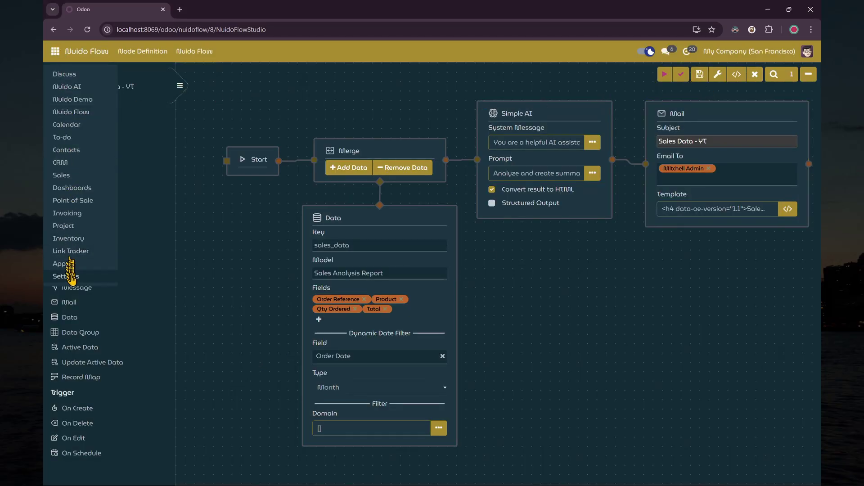
pyautogui.rightClick(67, 277)
pyautogui.click(141, 291)
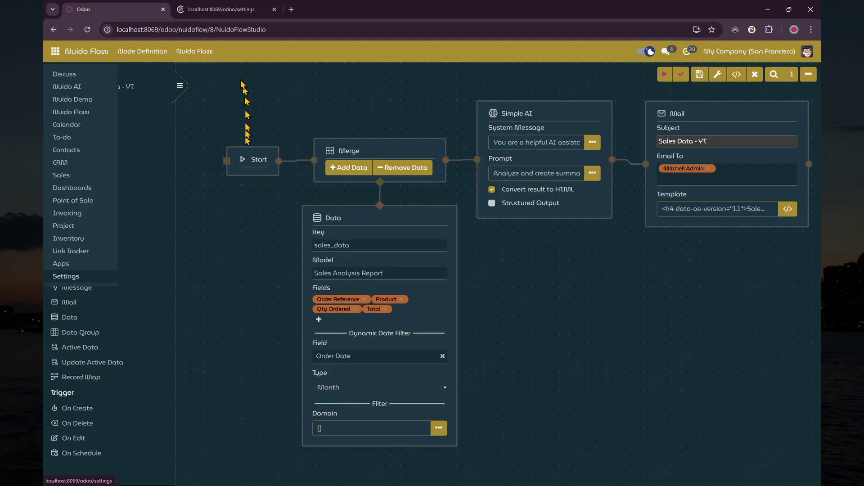
pyautogui.click(218, 14)
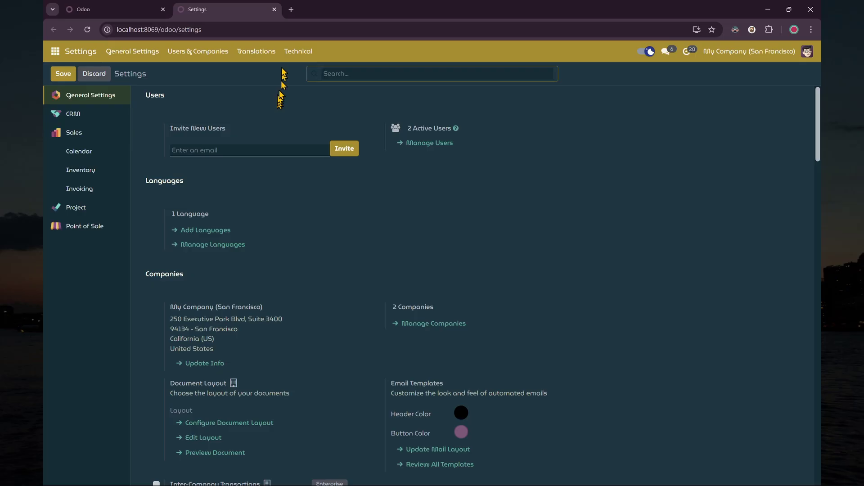
pyautogui.click(293, 51)
pyautogui.scroll(-3, 320, 149)
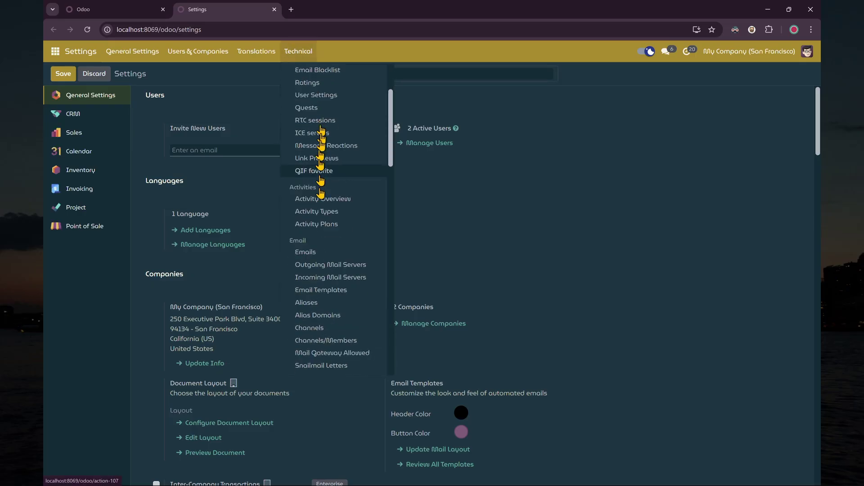
pyautogui.click(308, 251)
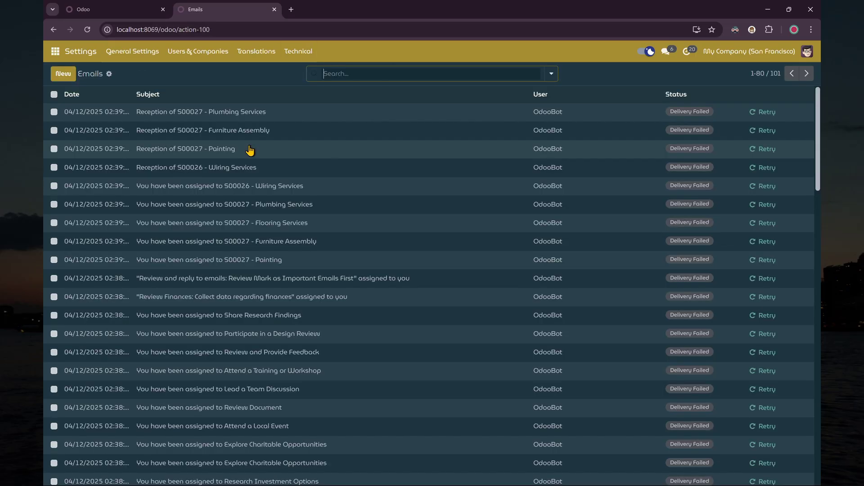
# Run the flow, then reload the Emails list to show the new Sales Data - VT email.
pyautogui.click(113, 15)
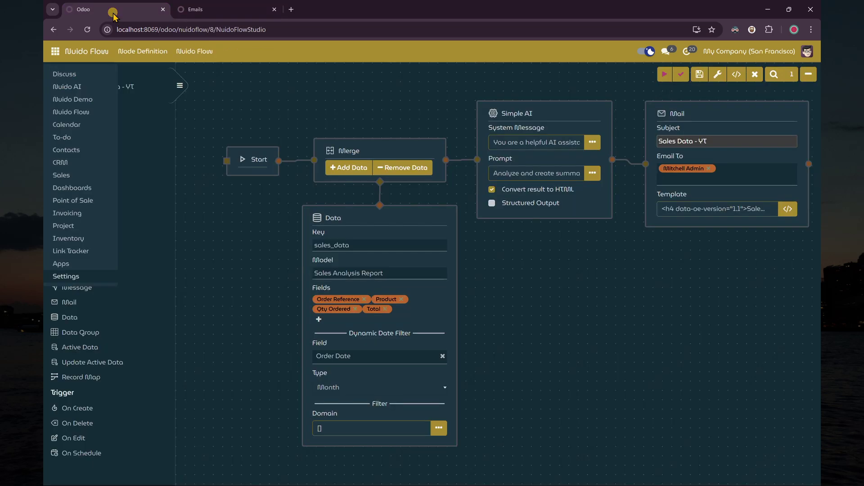
pyautogui.click(663, 79)
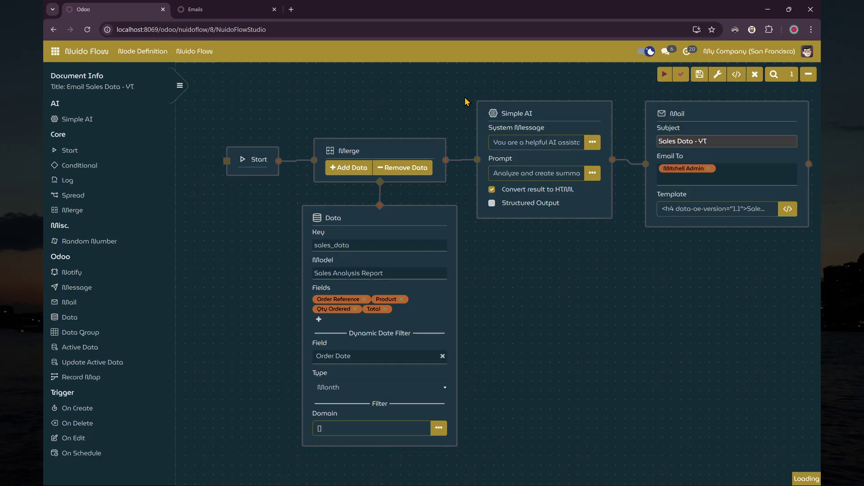
pyautogui.click(231, 15)
pyautogui.click(87, 29)
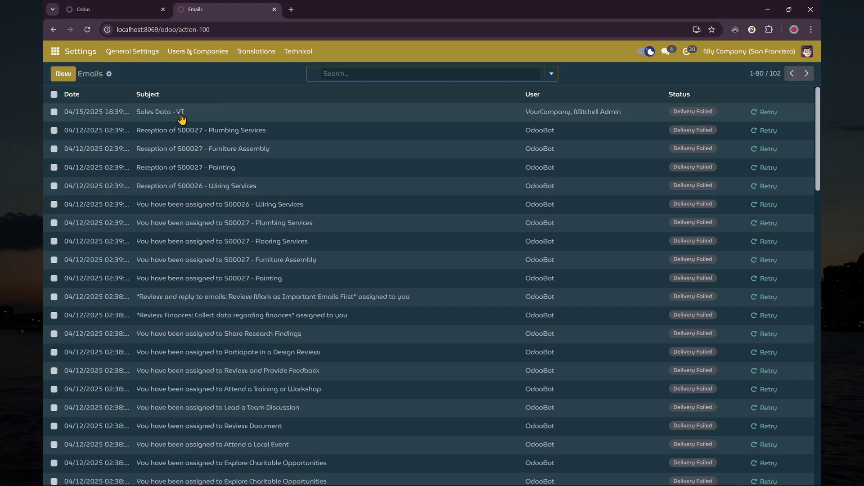
# Open the Sales Data - VT email and scroll to read its AI-written sales summary in the Body.
pyautogui.click(181, 116)
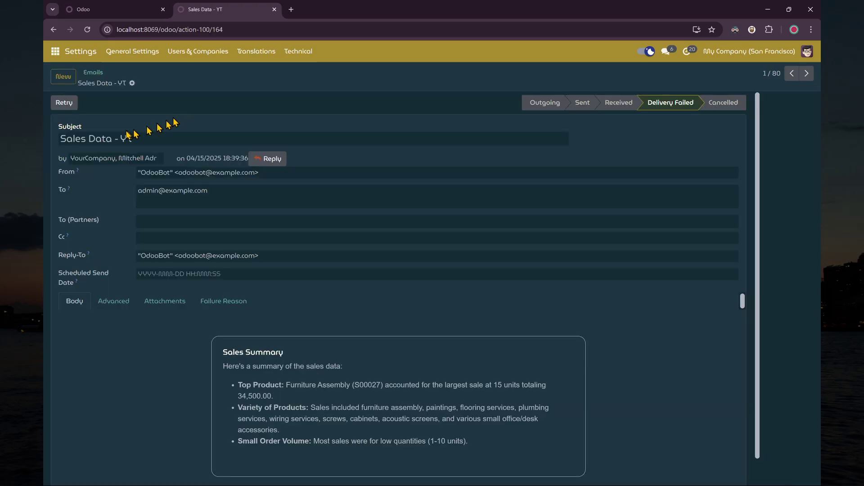
pyautogui.scroll(-1, 286, 377)
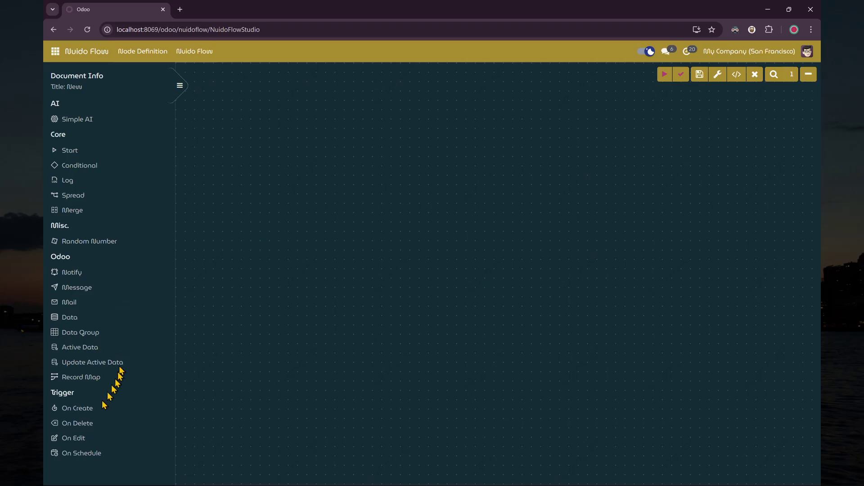
# Place On Edit, Start, Active Data, Record Map, Merge, Simple AI and Update Active Data nodes on the canvas.
pyautogui.moveTo(79, 439); pyautogui.dragTo(194, 174)
pyautogui.moveTo(68, 150); pyautogui.dragTo(364, 201)
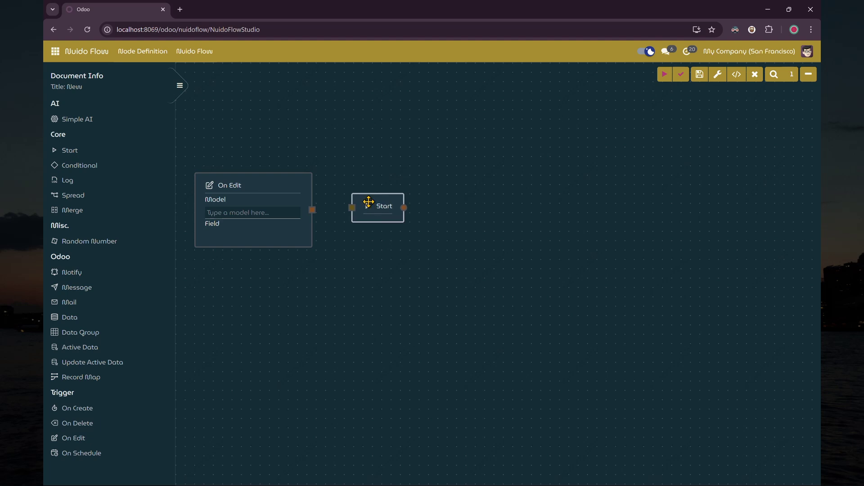
pyautogui.moveTo(72, 347); pyautogui.dragTo(288, 285)
pyautogui.moveTo(92, 378); pyautogui.dragTo(455, 290)
pyautogui.moveTo(73, 211); pyautogui.dragTo(450, 195)
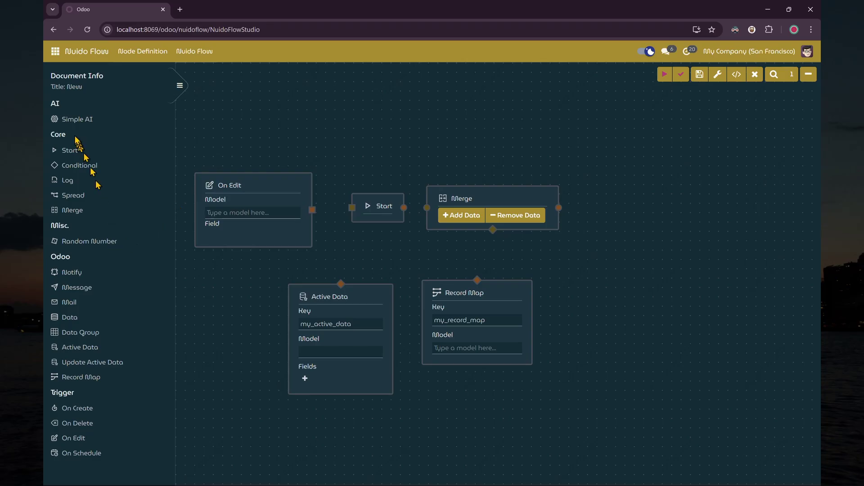
pyautogui.moveTo(75, 119); pyautogui.dragTo(612, 166)
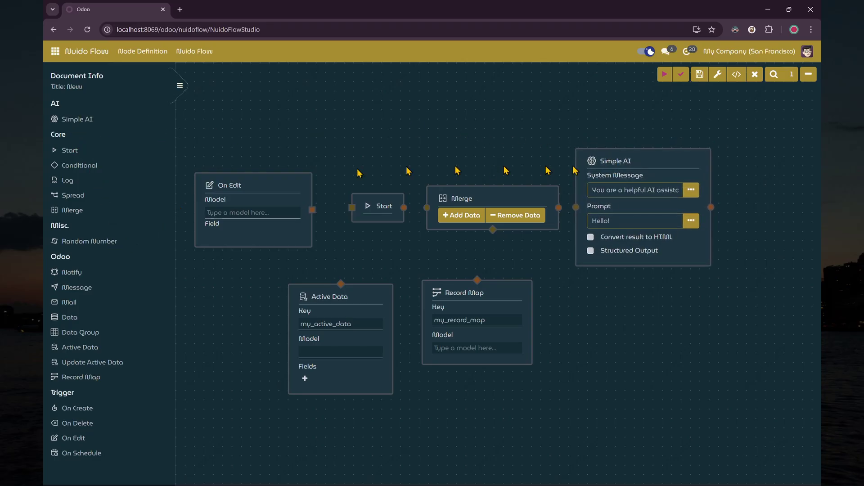
pyautogui.moveTo(90, 363); pyautogui.dragTo(752, 137)
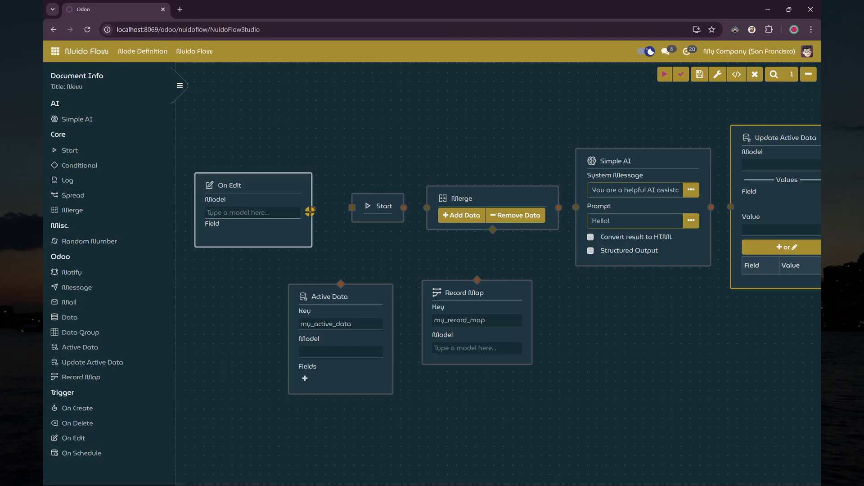
# Chain On Edit → Start → Merge → Simple AI → Update Active Data.
pyautogui.moveTo(310, 211); pyautogui.dragTo(351, 208)
pyautogui.moveTo(405, 209); pyautogui.dragTo(427, 208)
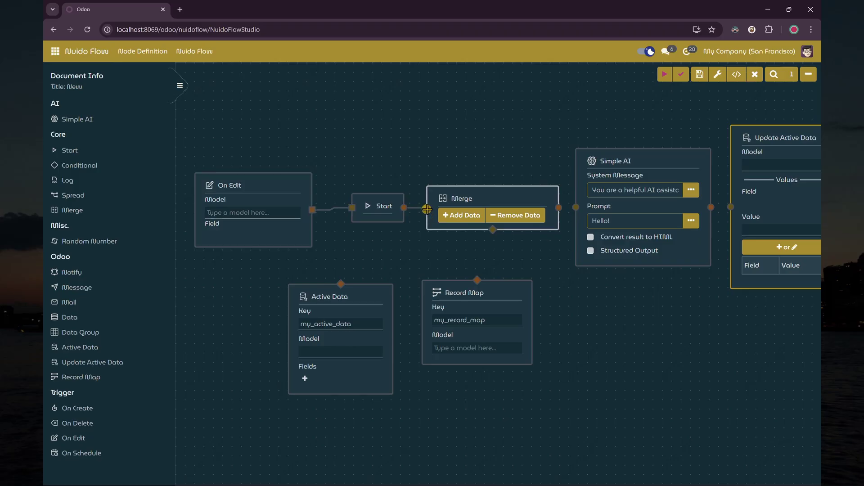
pyautogui.moveTo(558, 208); pyautogui.dragTo(576, 207)
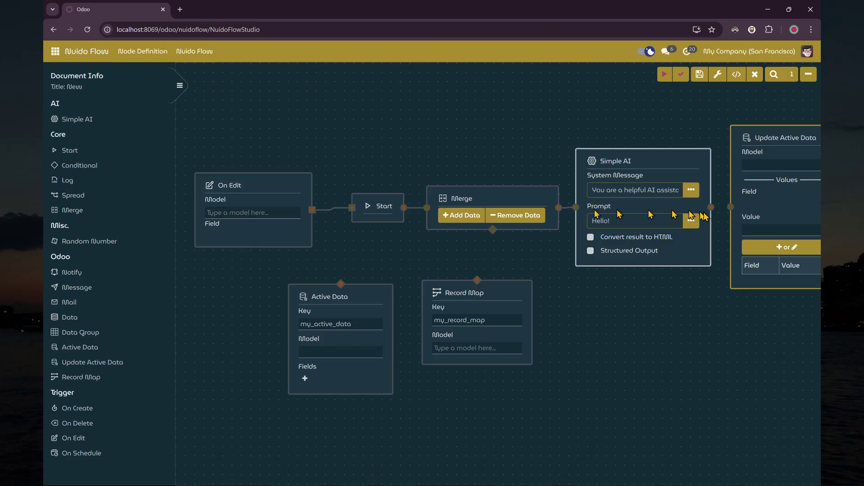
pyautogui.moveTo(712, 208); pyautogui.dragTo(729, 208)
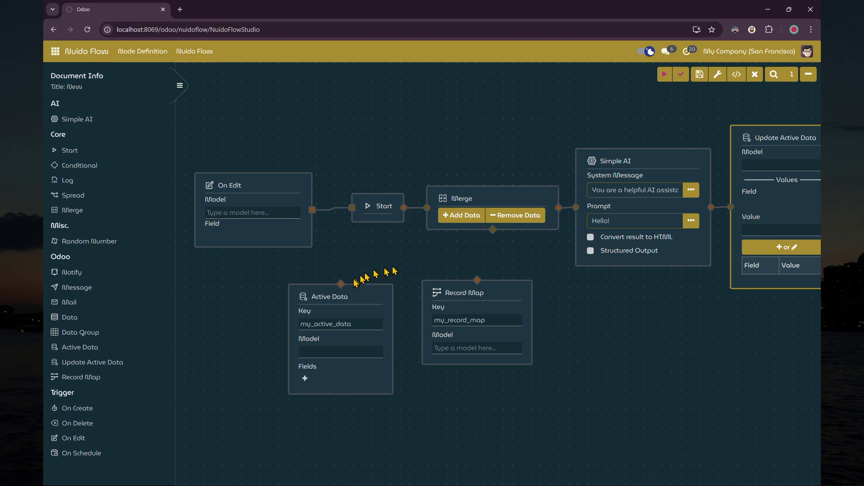
# Feed Active Data and Record Map into Merge's two inputs and save the flow as 'Assign Task - VT'.
pyautogui.click(459, 215)
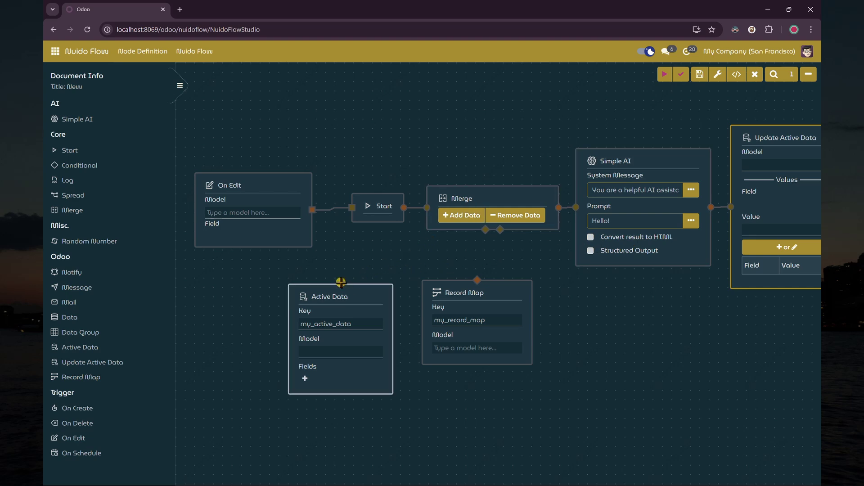
pyautogui.moveTo(341, 284); pyautogui.dragTo(487, 229)
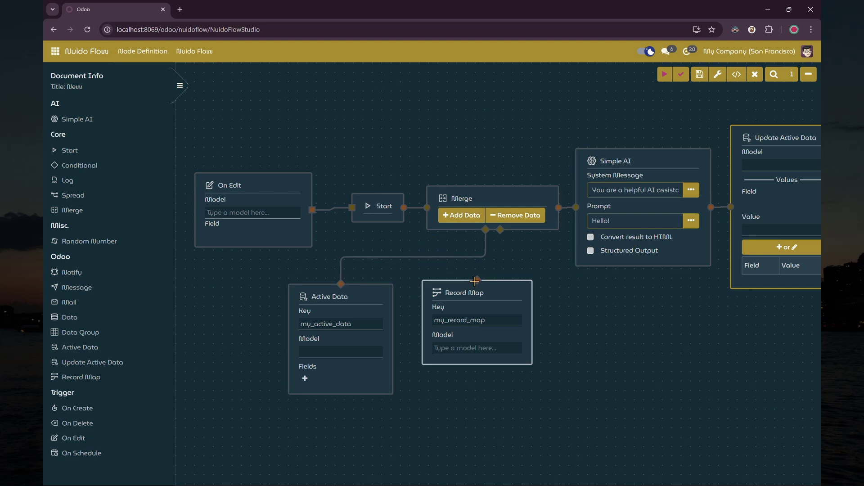
pyautogui.moveTo(477, 280); pyautogui.dragTo(500, 231)
pyautogui.moveTo(475, 292); pyautogui.dragTo(494, 294)
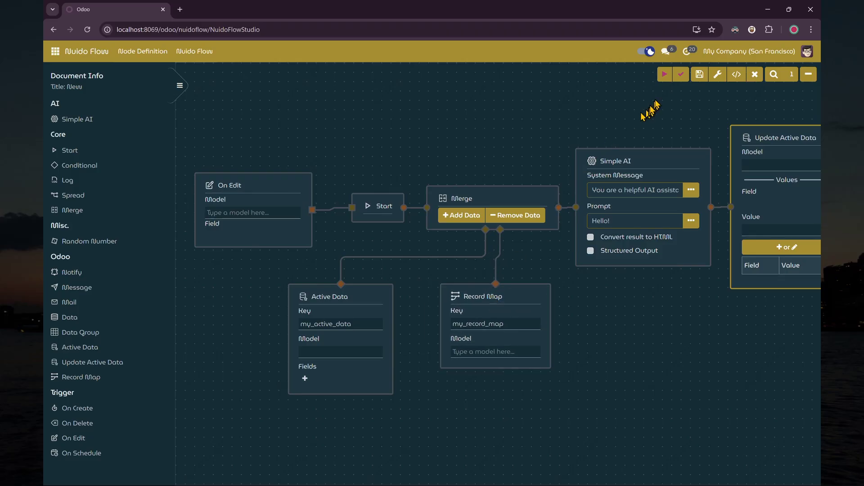
pyautogui.click(700, 77)
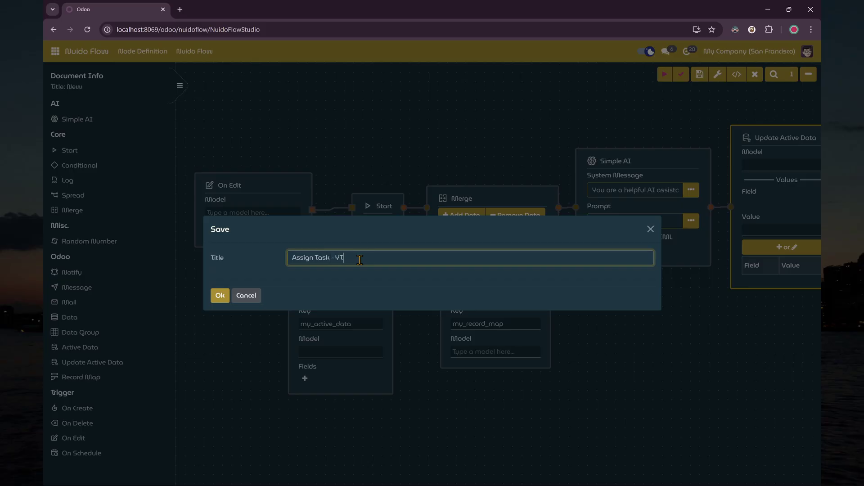
pyautogui.click(220, 295)
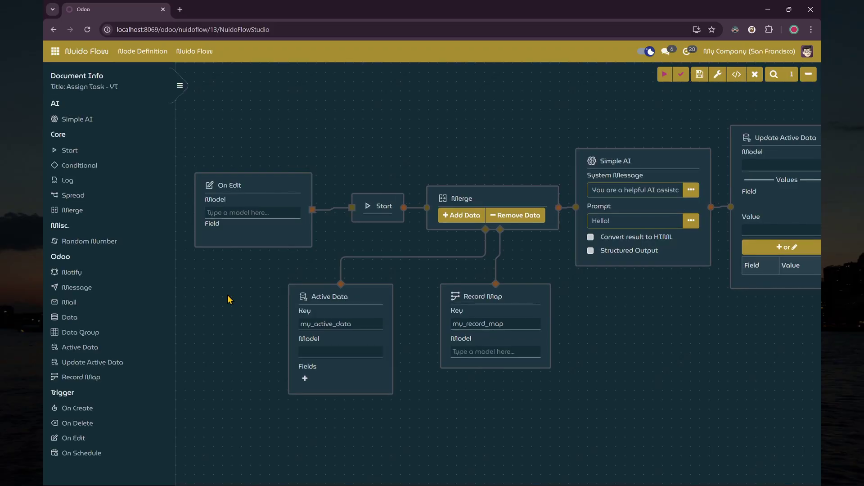
# Set the On Edit trigger to watch the Task model's Stage field.
pyautogui.click(221, 213)
pyautogui.write('tas')
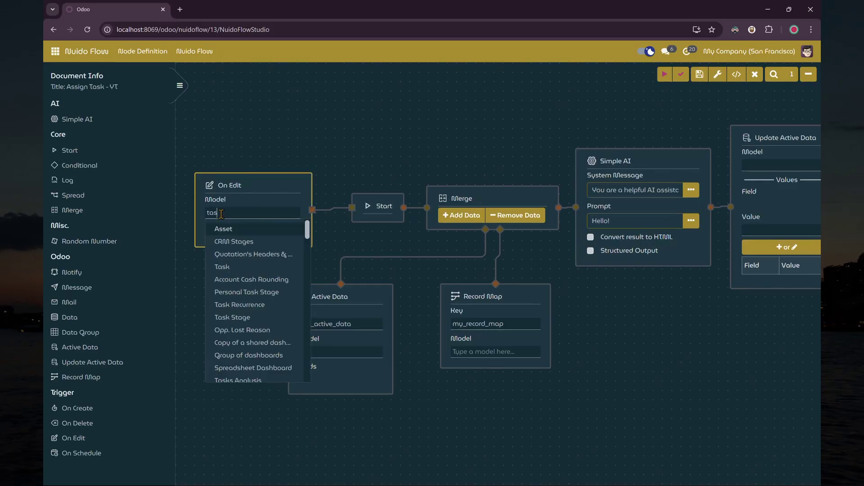
pyautogui.click(232, 267)
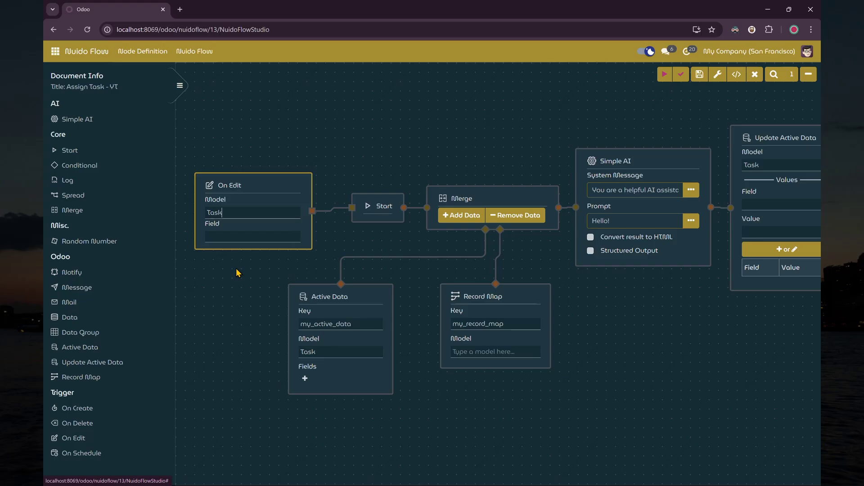
pyautogui.click(224, 236)
pyautogui.write('sta')
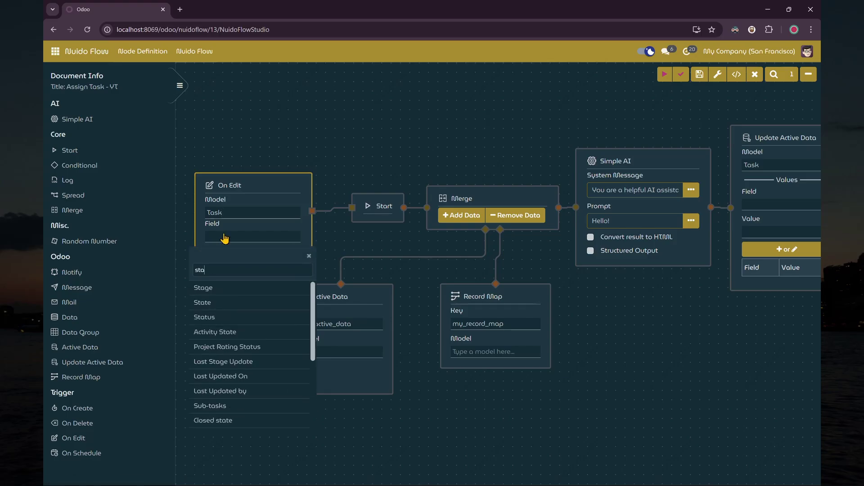
pyautogui.click(220, 287)
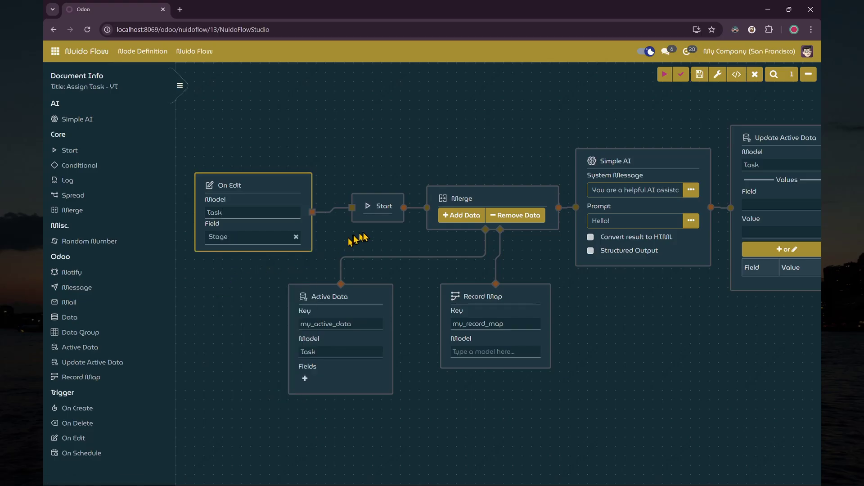
# Give Active Data the key task with Title and Description fields.
pyautogui.click(352, 321)
pyautogui.doubleClick(352, 320)
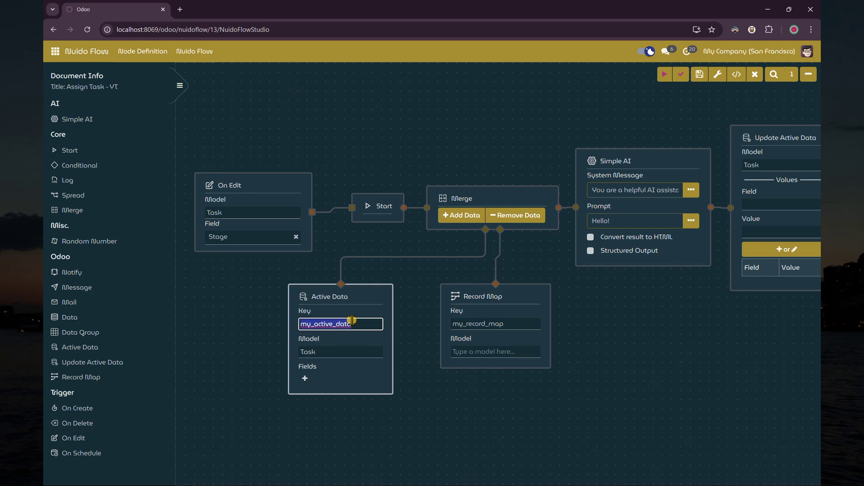
pyautogui.write('task')
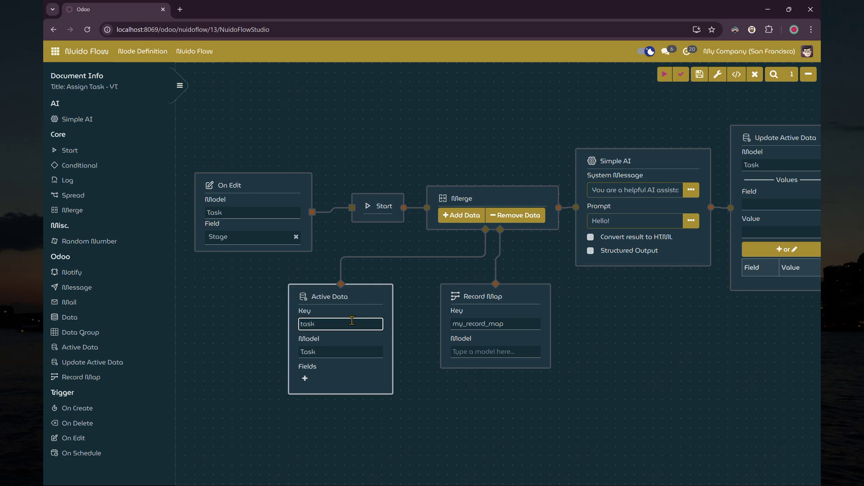
pyautogui.click(304, 380)
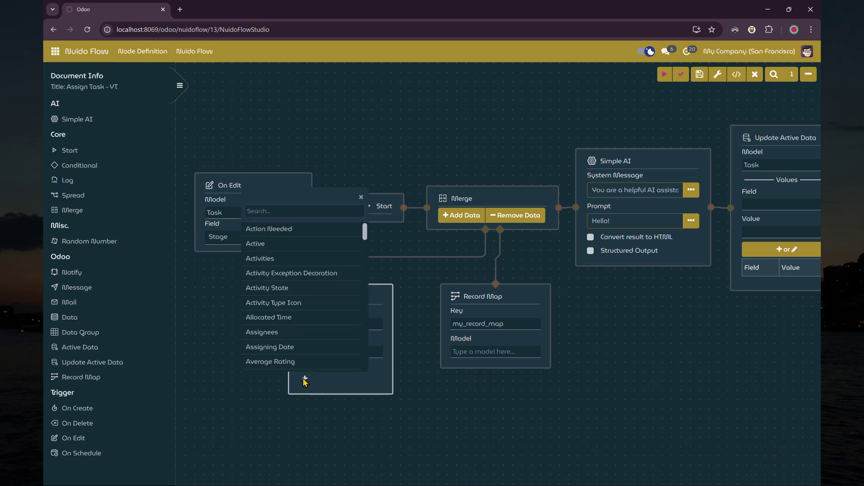
pyautogui.scroll(-10, 306, 298)
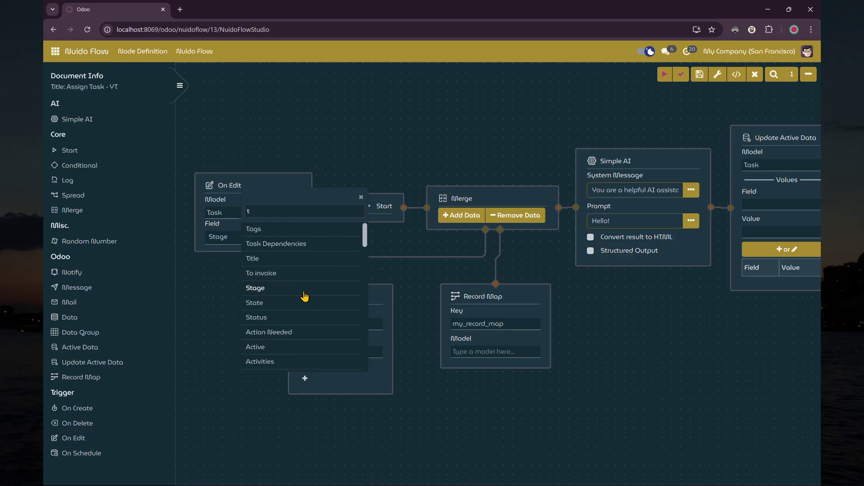
pyautogui.click(307, 276)
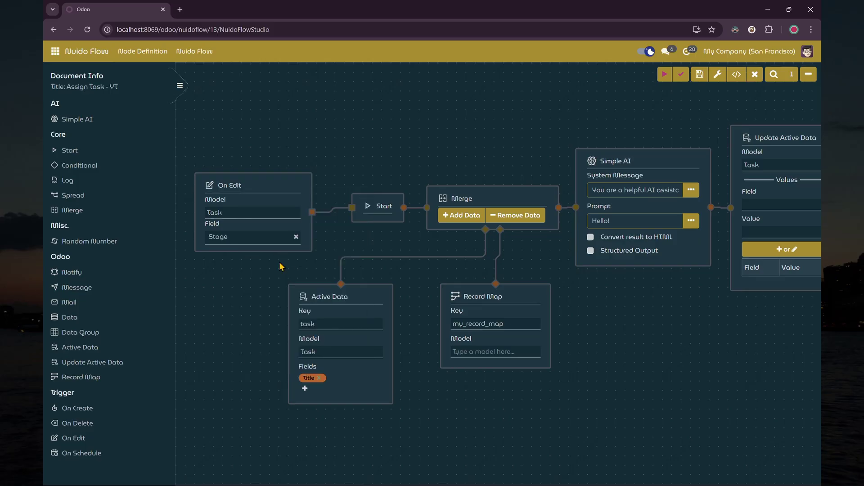
pyautogui.click(305, 388)
pyautogui.write('des')
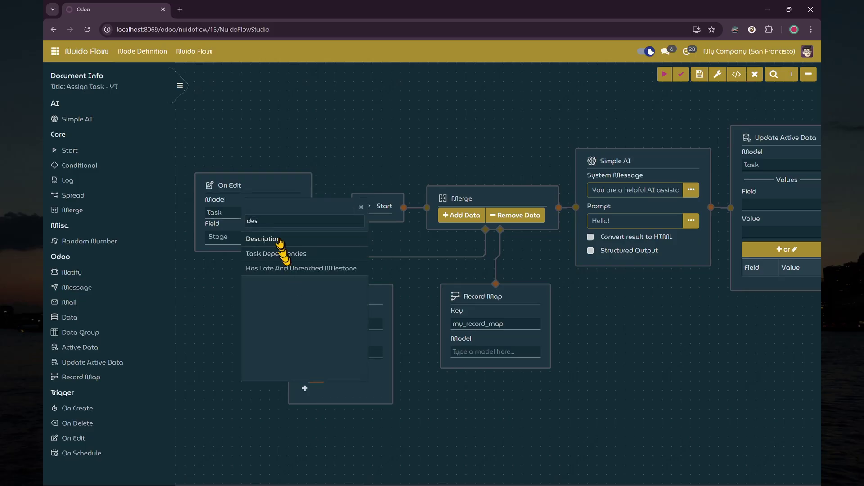
pyautogui.click(288, 240)
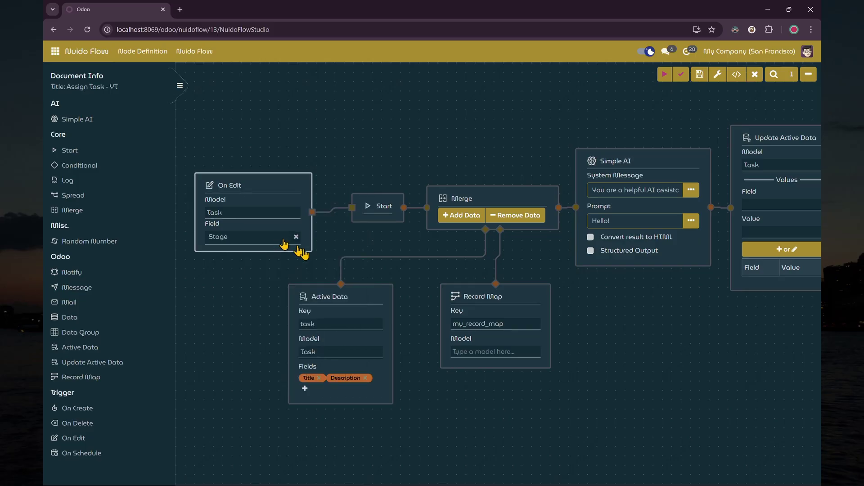
pyautogui.click(476, 323)
# Set Record Map's key to users and its model to User.
pyautogui.doubleClick(481, 324)
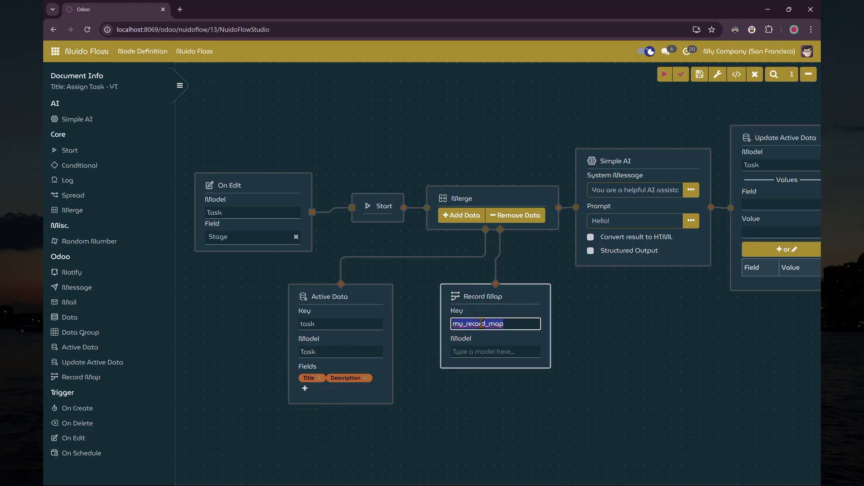
pyautogui.write('users')
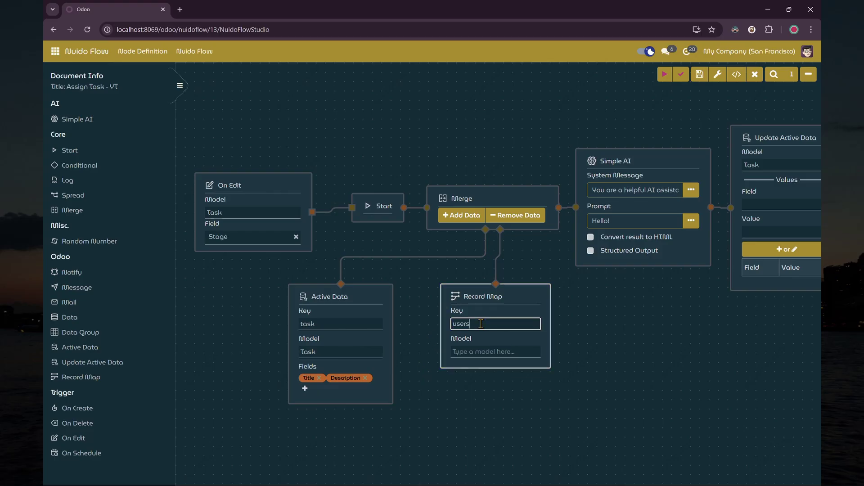
pyautogui.click(490, 352)
pyautogui.write('u')
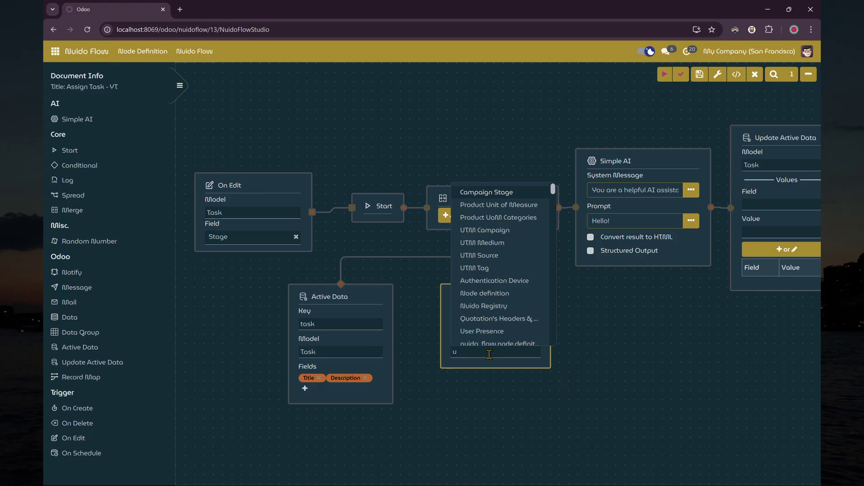
pyautogui.write('ser')
pyautogui.click(488, 191)
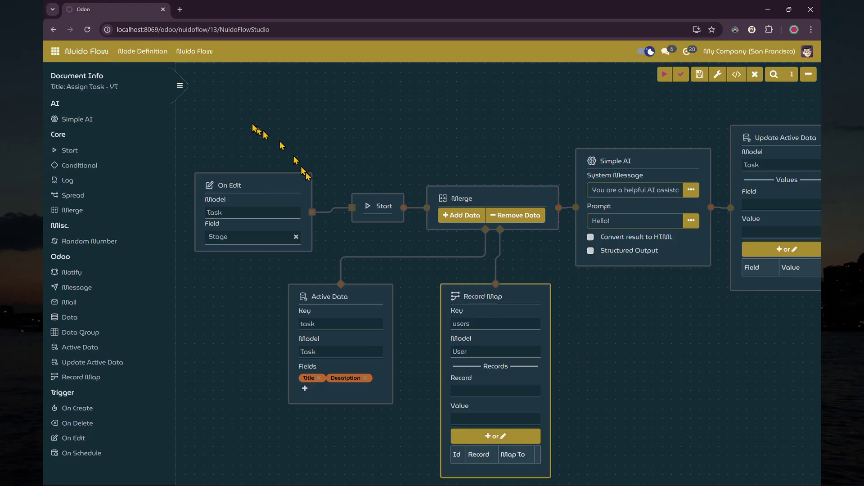
# Map one user to 'A programmer' and another to 'An UX/UI Expert' in Record Map.
pyautogui.moveTo(231, 111); pyautogui.dragTo(768, 429)
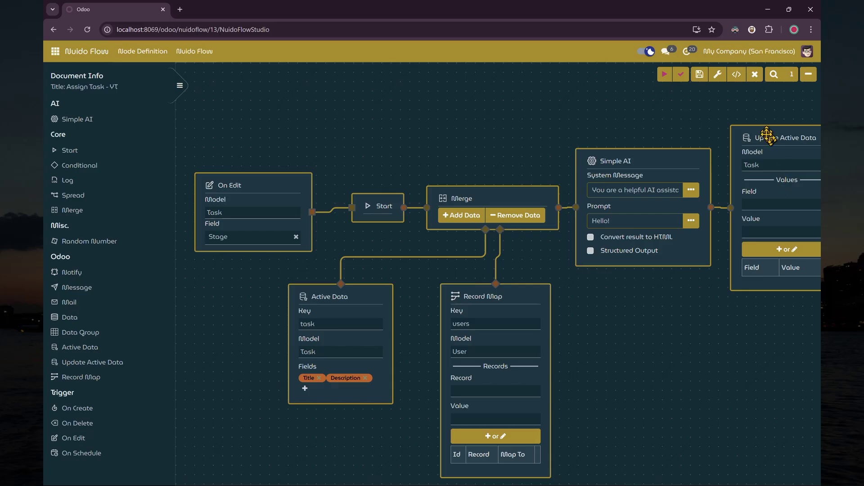
pyautogui.moveTo(768, 139); pyautogui.dragTo(762, 97)
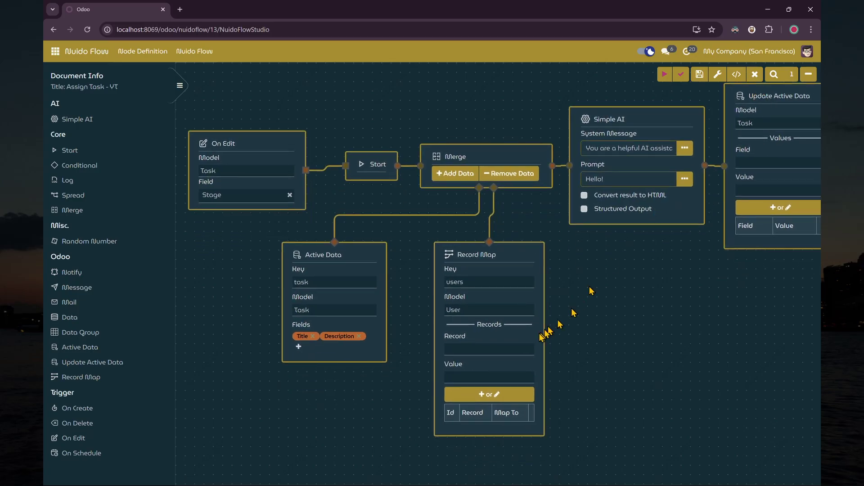
pyautogui.click(519, 350)
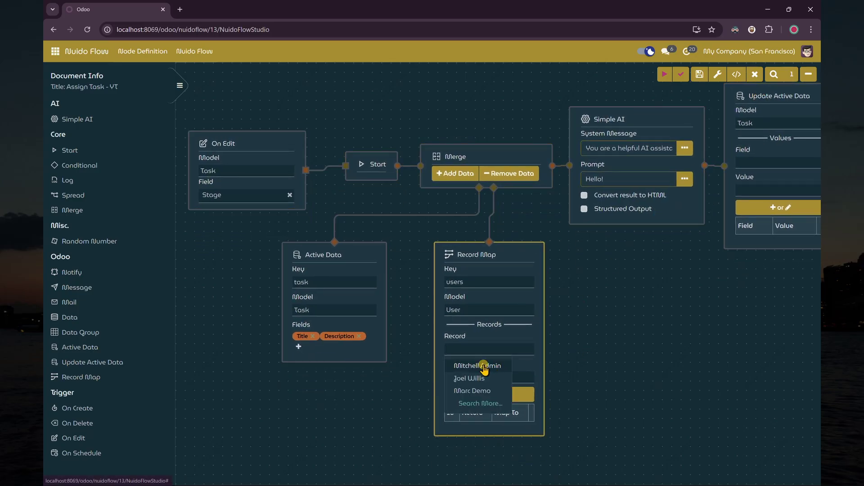
pyautogui.click(488, 366)
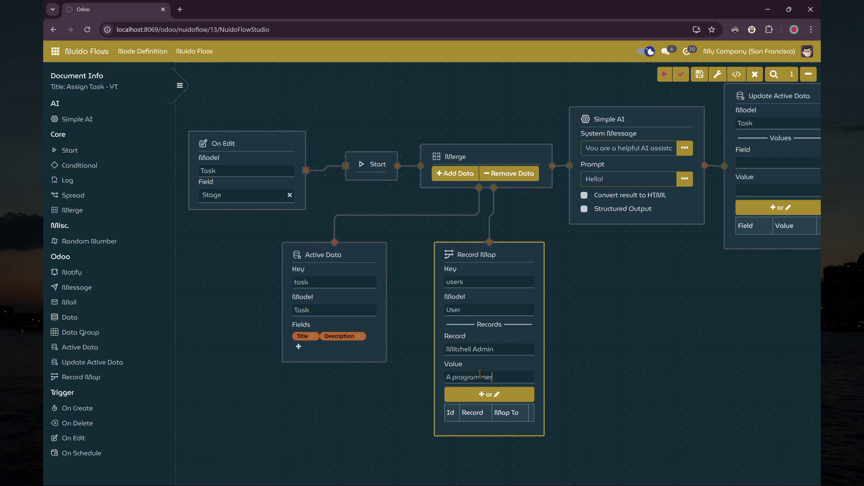
pyautogui.click(487, 395)
pyautogui.click(468, 354)
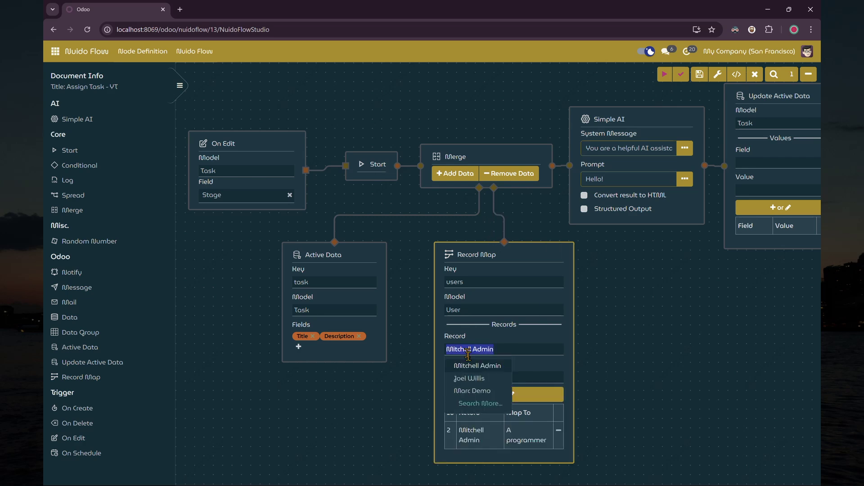
pyautogui.click(472, 390)
pyautogui.click(471, 376)
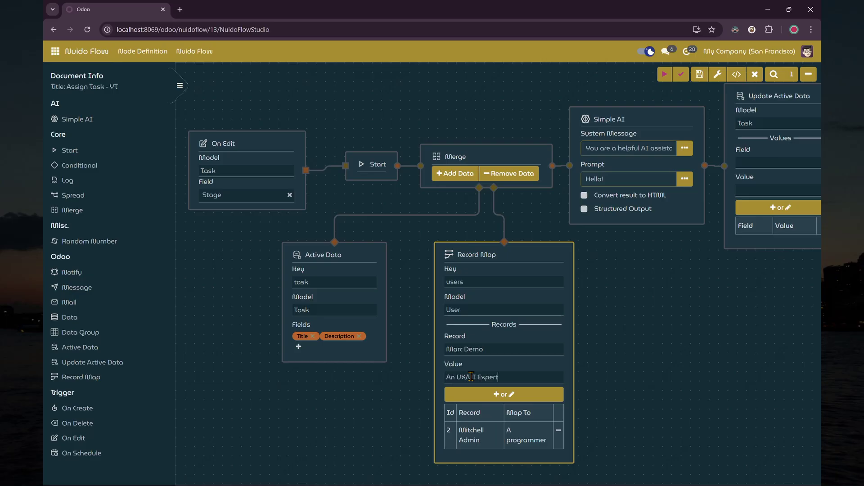
pyautogui.click(490, 393)
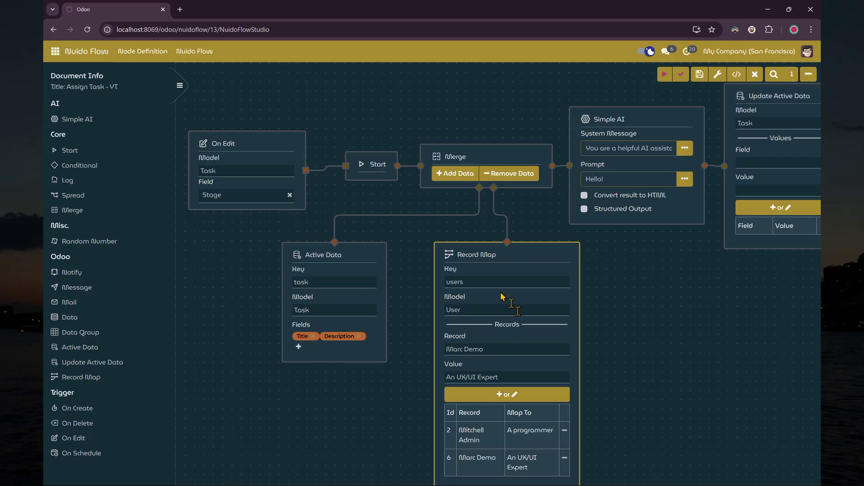
pyautogui.moveTo(496, 250); pyautogui.dragTo(482, 233)
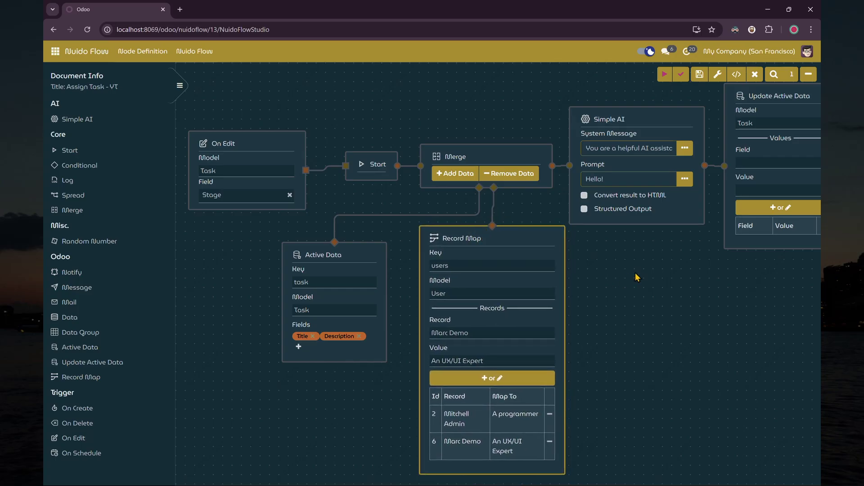
# Enable Structured Output on Simple AI and paste the prompt choosing from {{users}} for {{task}}.
pyautogui.moveTo(678, 300); pyautogui.dragTo(606, 317)
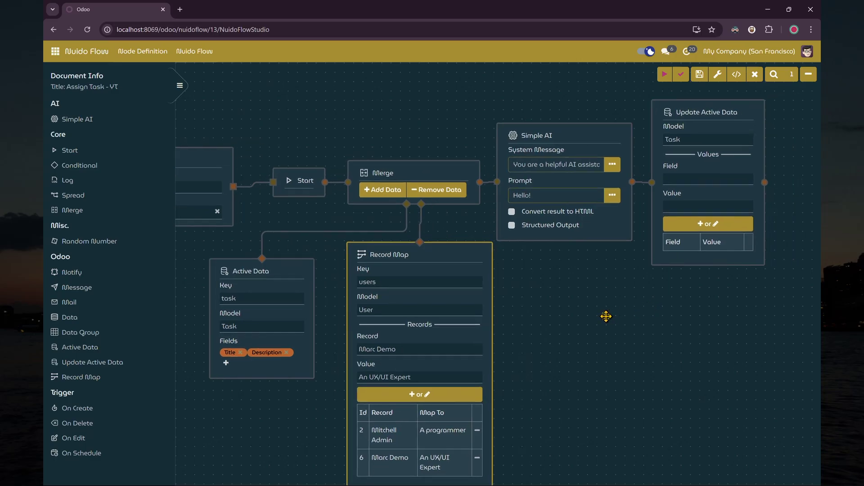
pyautogui.click(559, 225)
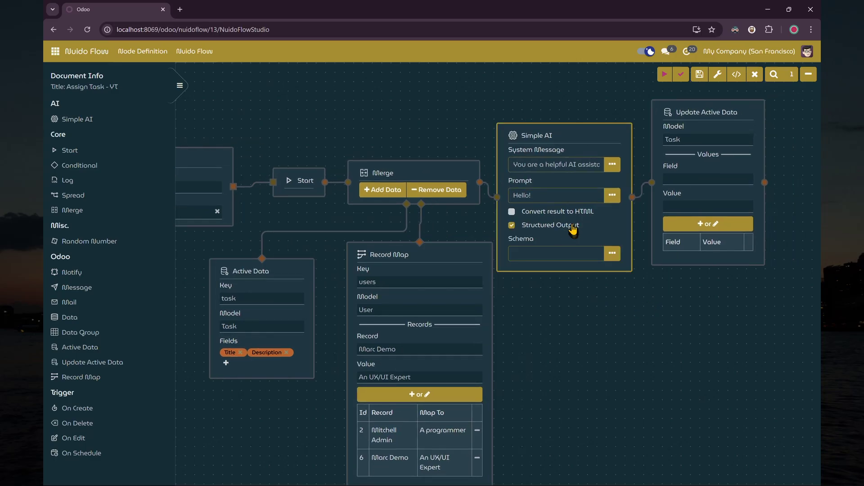
pyautogui.click(611, 195)
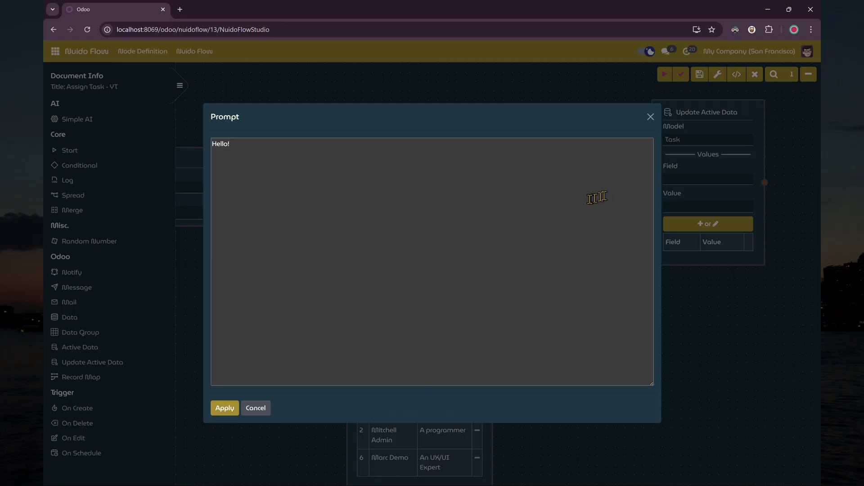
pyautogui.hotkey('alt', 'Tab')
pyautogui.hotkey('alt', 'Tab')
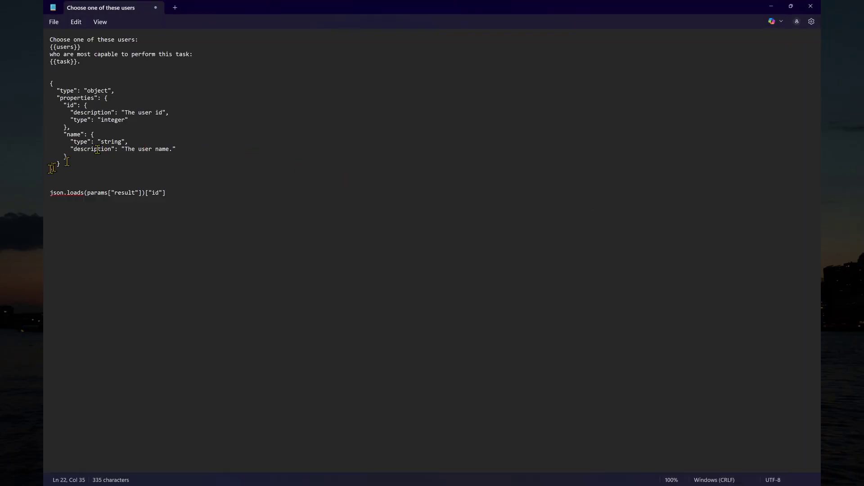
pyautogui.moveTo(51, 170); pyautogui.dragTo(44, 41)
pyautogui.click(76, 75)
pyautogui.hotkey('ctrl', 'c')
pyautogui.hotkey('alt', 'Tab')
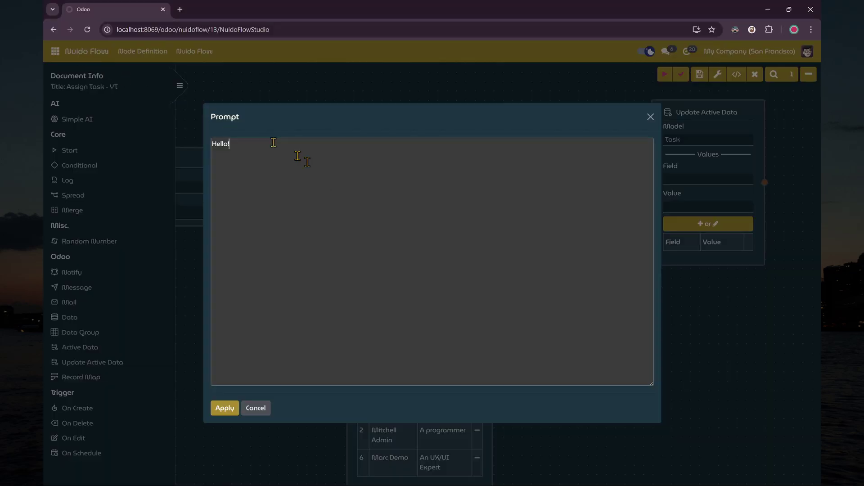
pyautogui.hotkey('ctrl', 'v')
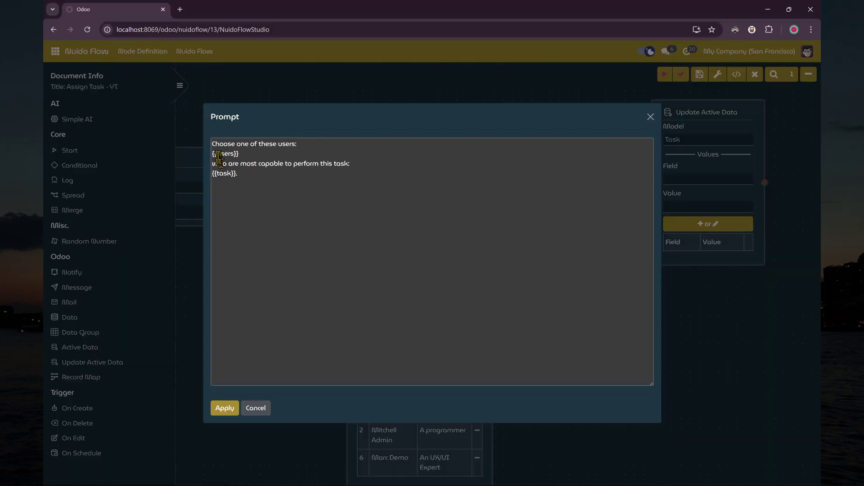
pyautogui.click(226, 404)
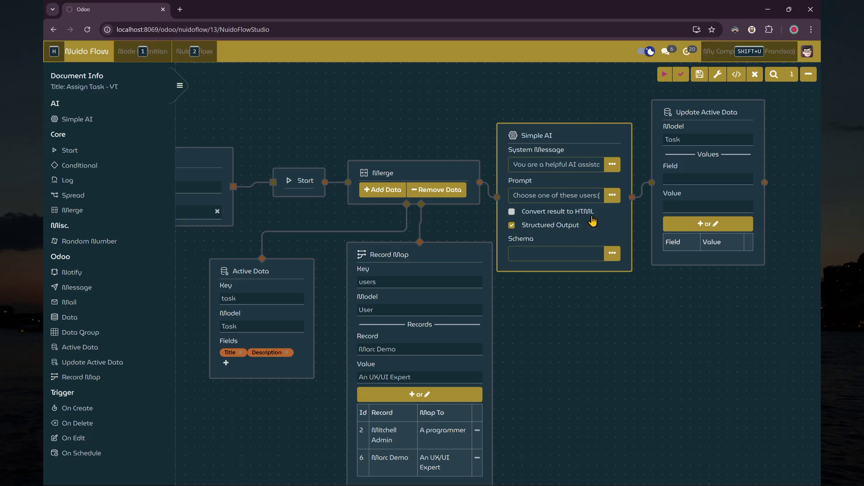
# Paste the id/name JSON schema into Simple AI's Schema and apply it.
pyautogui.hotkey('alt', 'Tab')
pyautogui.moveTo(46, 159); pyautogui.dragTo(46, 89)
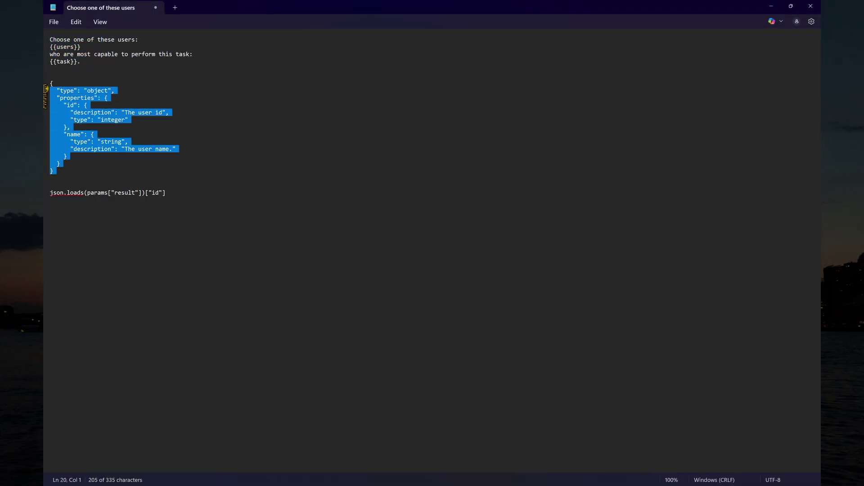
pyautogui.hotkey('alt', 'Tab')
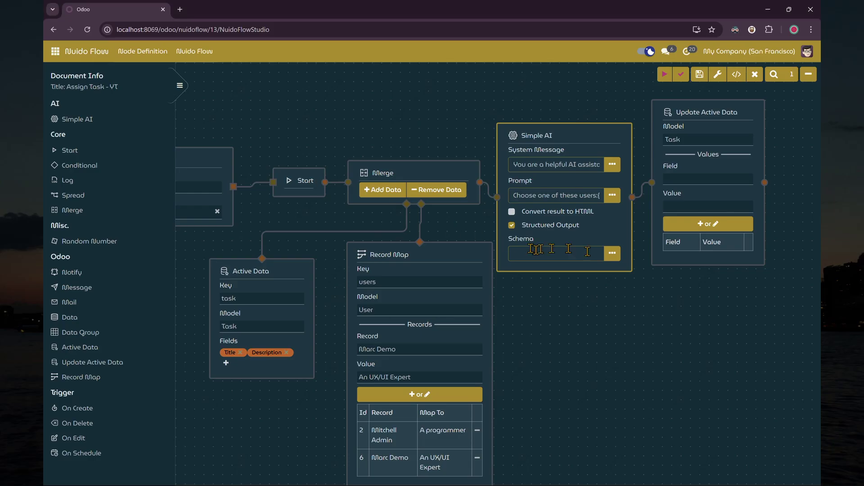
pyautogui.click(609, 254)
pyautogui.hotkey('ctrl', 'v')
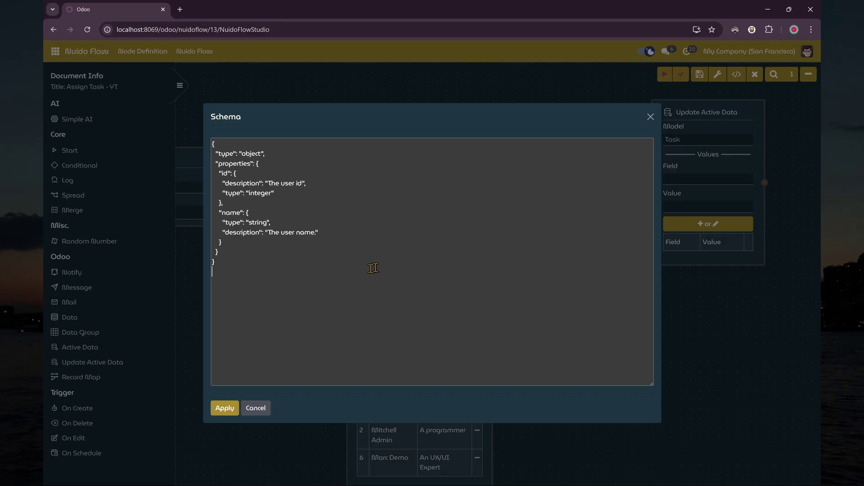
pyautogui.click(224, 408)
# Set Update Active Data's Assignees value to json.loads(params["result"])["id"].
pyautogui.click(690, 180)
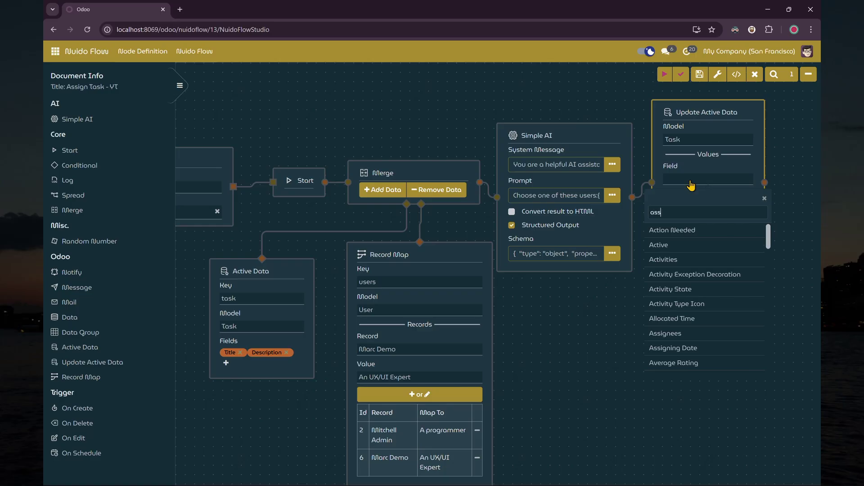
pyautogui.click(686, 229)
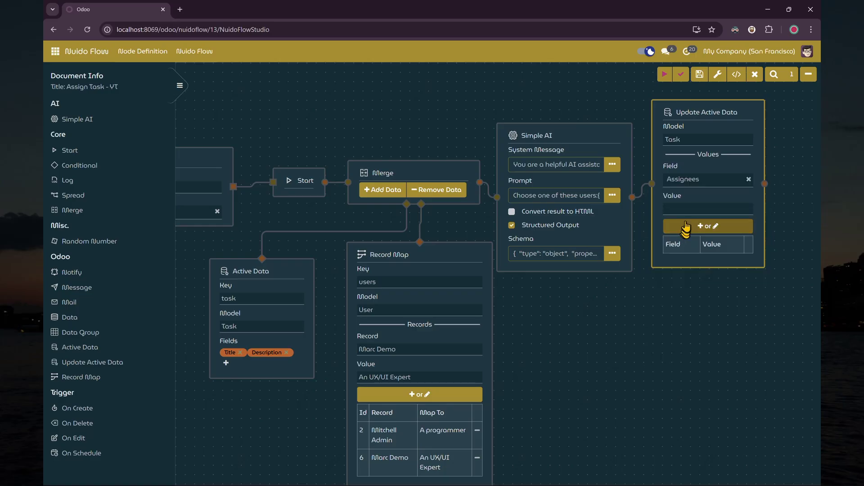
pyautogui.hotkey('alt', 'Tab')
pyautogui.moveTo(187, 193); pyautogui.dragTo(45, 191)
pyautogui.hotkey('ctrl', 'c')
pyautogui.hotkey('alt', 'Tab')
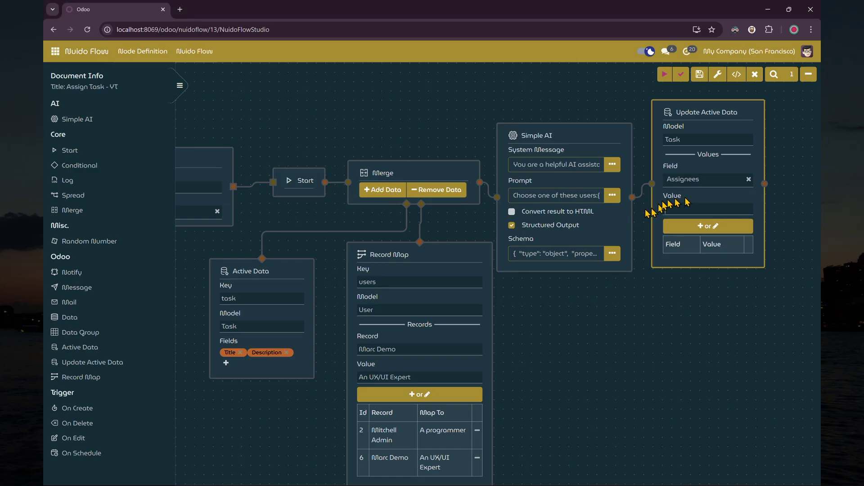
pyautogui.click(698, 208)
pyautogui.hotkey('ctrl', 'v')
pyautogui.click(702, 228)
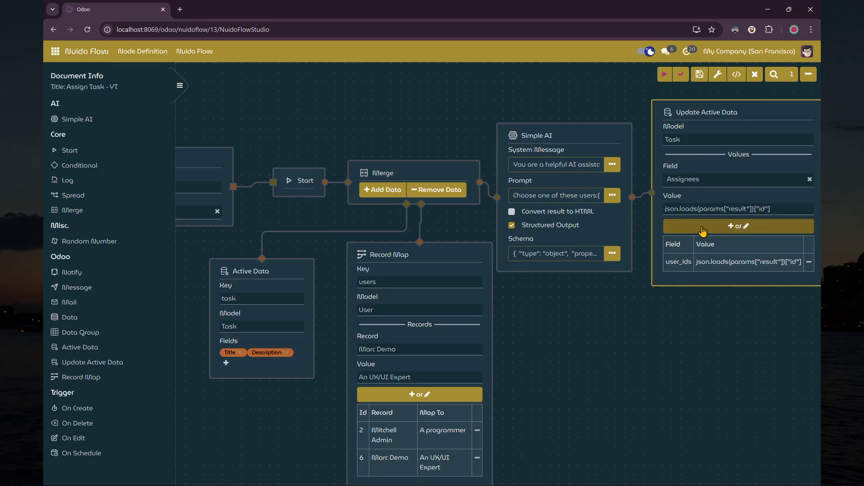
# Process the flow to register its trigger, then open Project in a new browser tab.
pyautogui.scroll(-1, 623, 309)
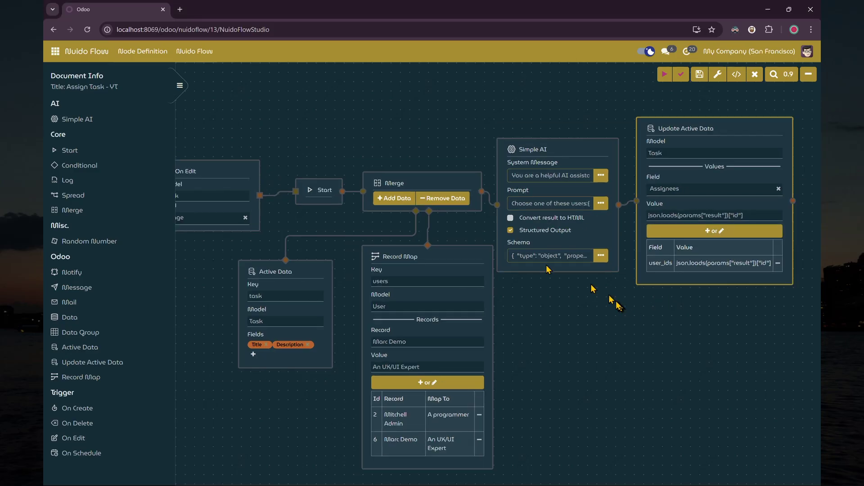
pyautogui.moveTo(351, 162); pyautogui.dragTo(359, 144)
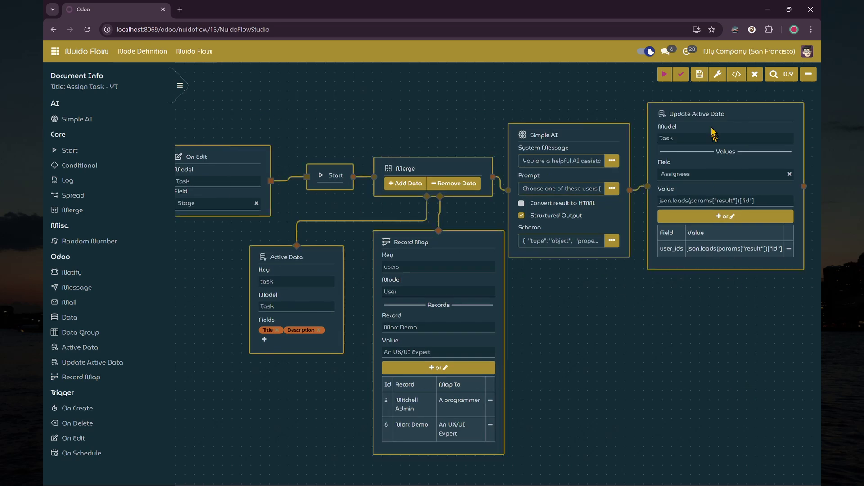
pyautogui.moveTo(707, 118); pyautogui.dragTo(722, 118)
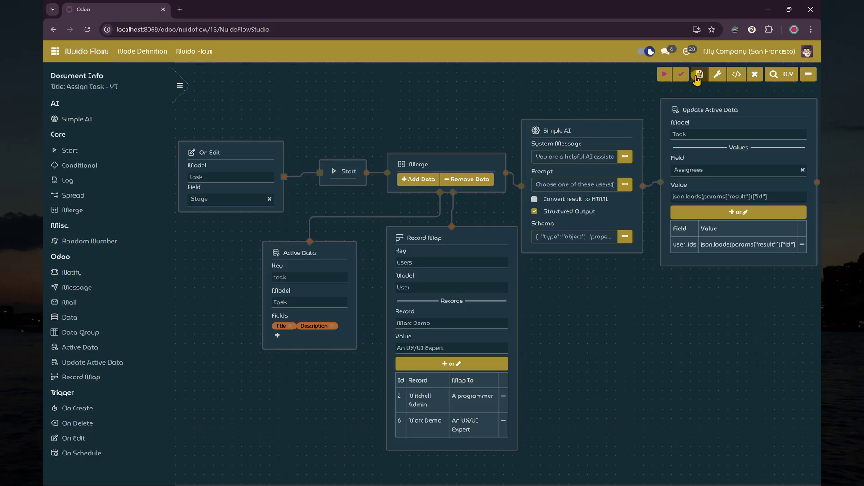
pyautogui.click(681, 74)
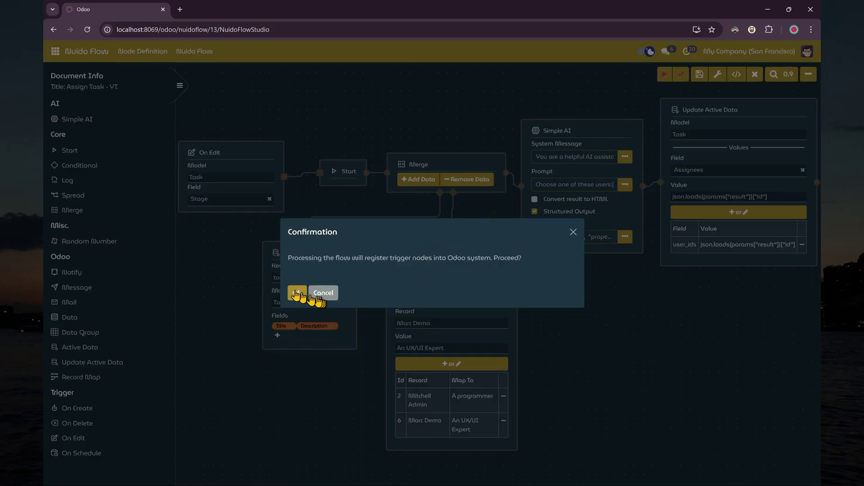
pyautogui.click(297, 293)
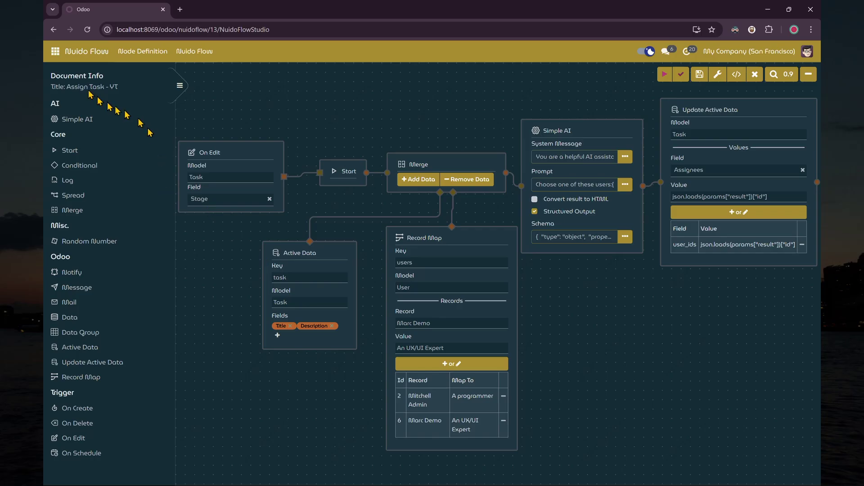
pyautogui.click(55, 51)
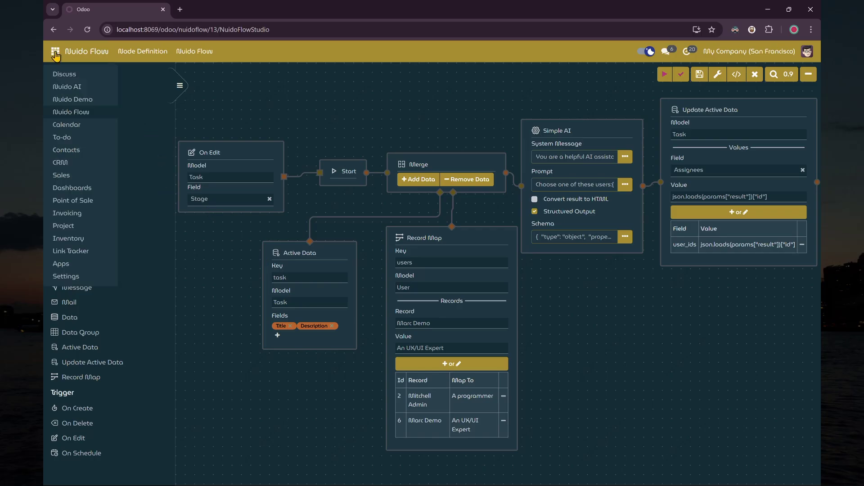
pyautogui.rightClick(86, 226)
pyautogui.click(108, 234)
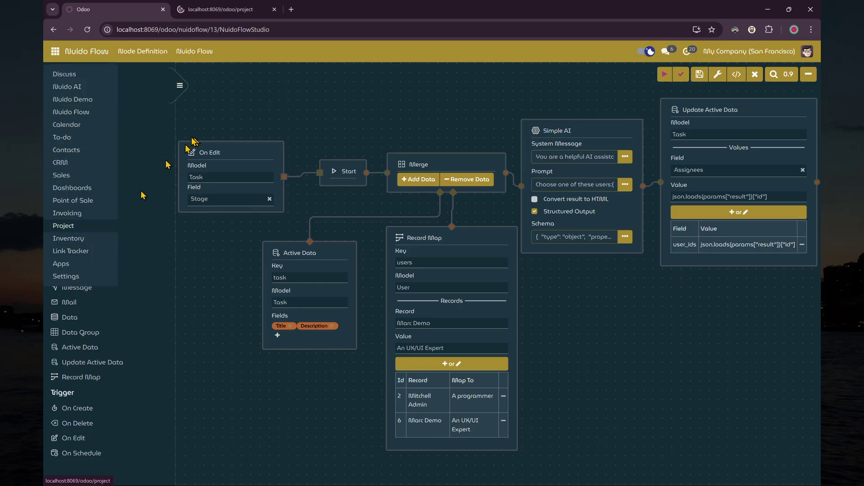
pyautogui.click(215, 18)
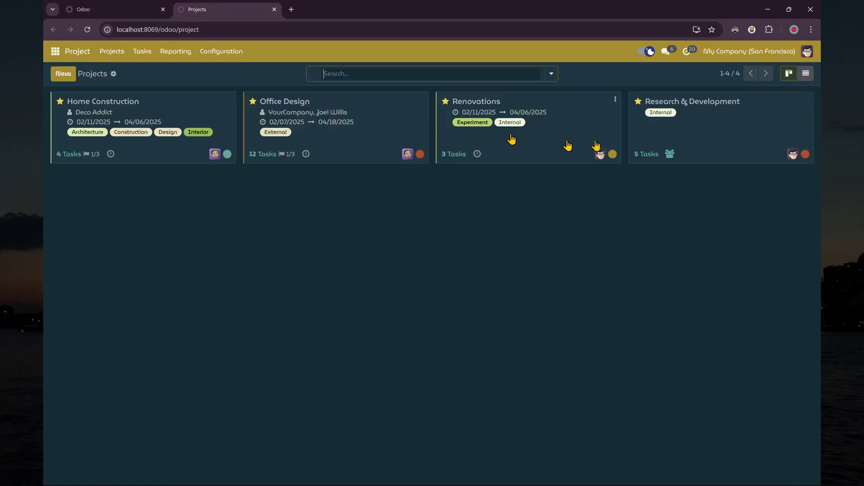
# Open the Research & Development project and view the Unit Testing and Usability review tasks.
pyautogui.click(669, 105)
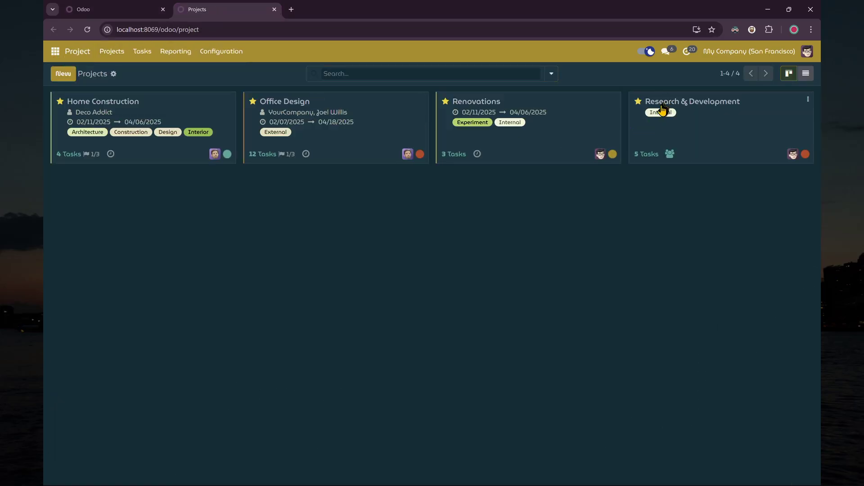
pyautogui.click(661, 110)
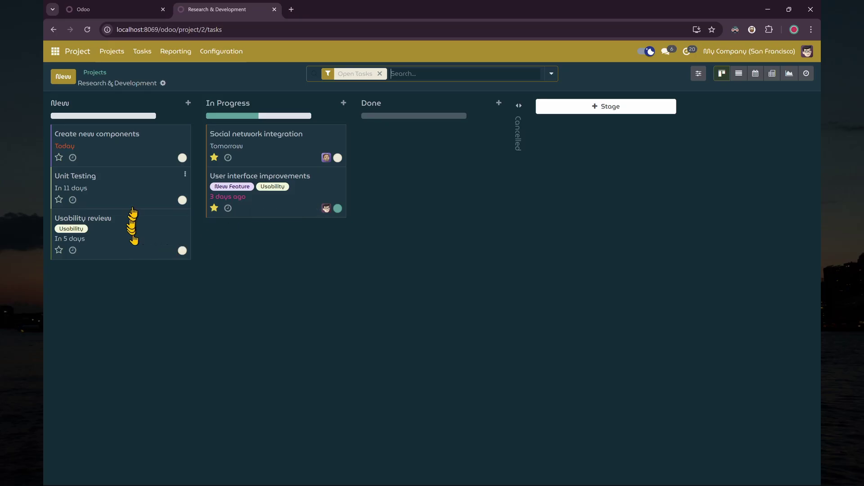
pyautogui.click(109, 188)
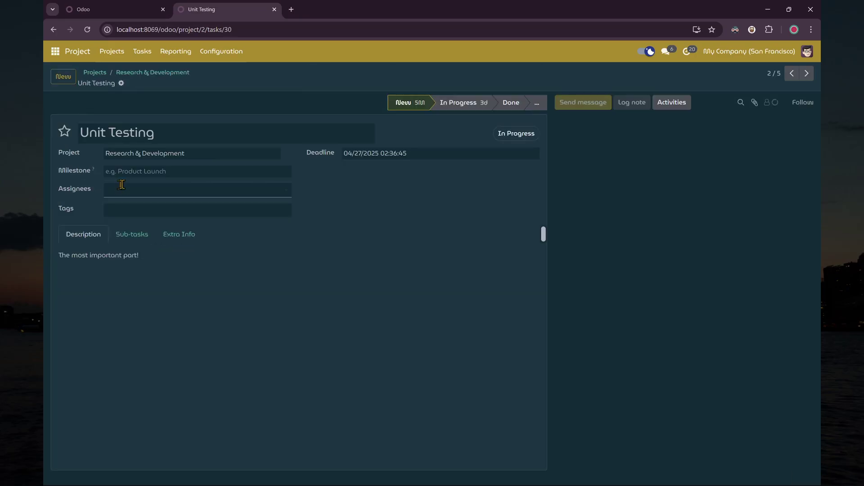
pyautogui.click(134, 77)
pyautogui.click(107, 232)
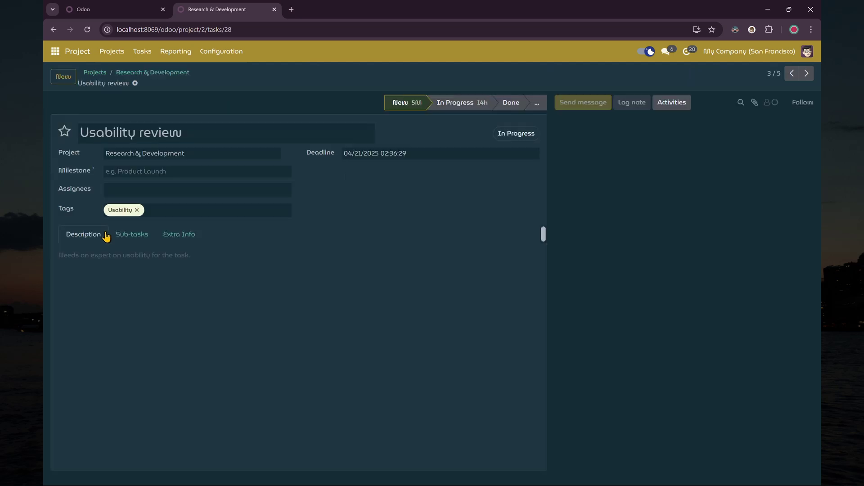
pyautogui.click(143, 75)
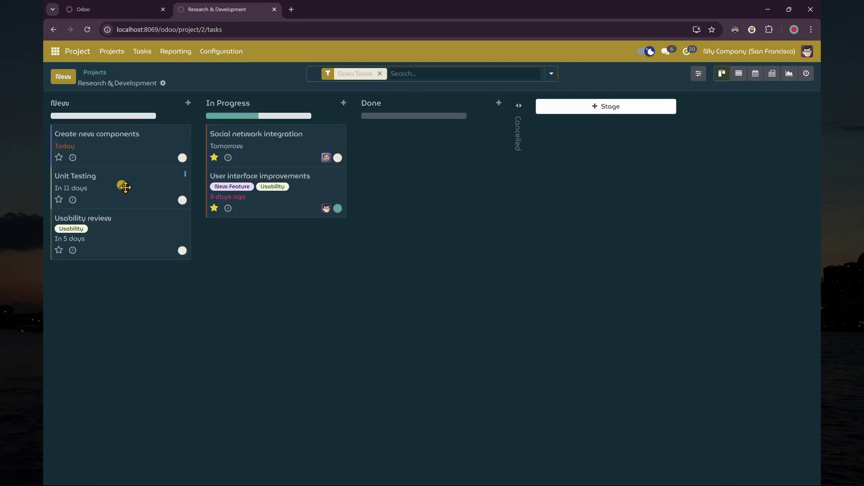
# Move Unit Testing and then Usability review into In Progress, opening each to view it.
pyautogui.moveTo(124, 187); pyautogui.dragTo(264, 243)
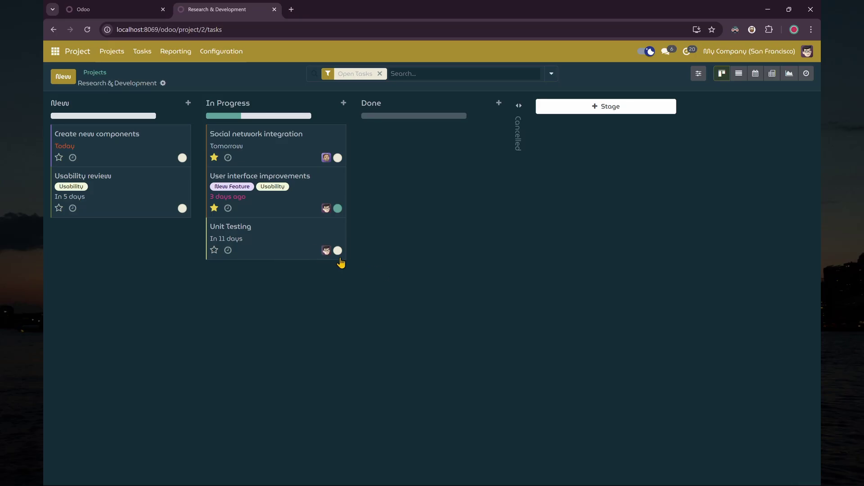
pyautogui.click(312, 236)
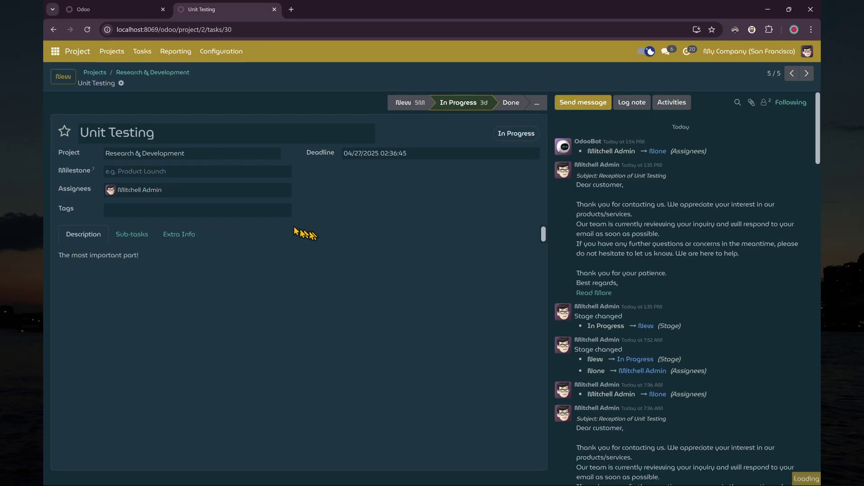
pyautogui.click(155, 74)
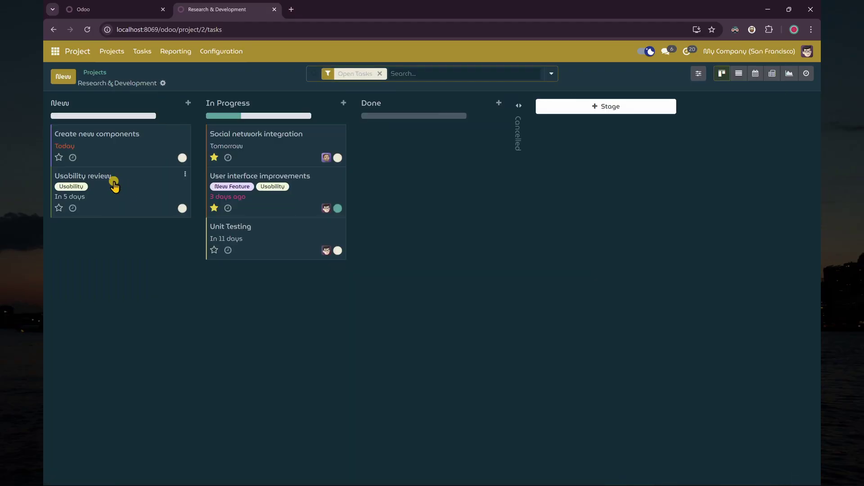
pyautogui.moveTo(114, 184); pyautogui.dragTo(273, 295)
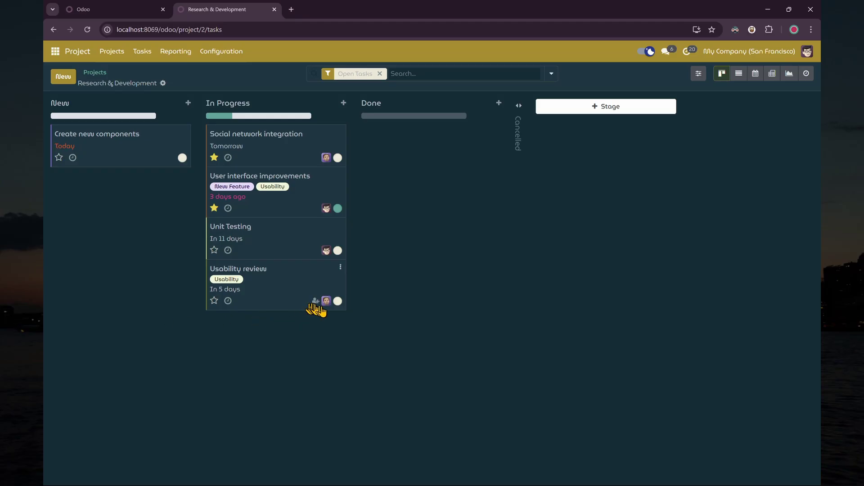
pyautogui.click(295, 276)
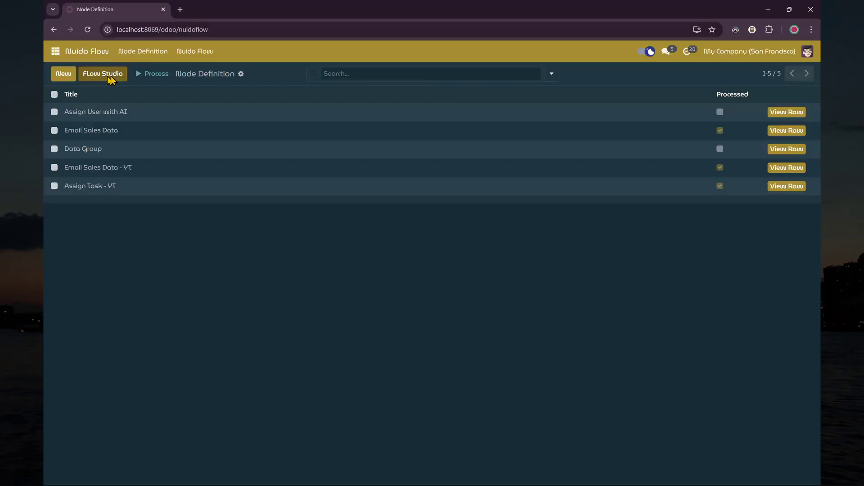
# Place Start, Data Group, Merge and Mail nodes and wire Start and Data Group into Merge, Merge into Mail.
pyautogui.click(110, 77)
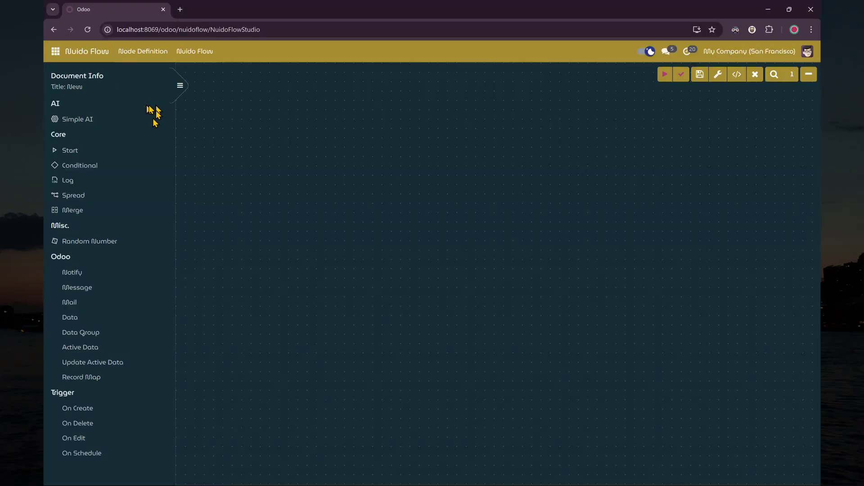
pyautogui.moveTo(63, 150); pyautogui.dragTo(245, 158)
pyautogui.moveTo(72, 333); pyautogui.dragTo(383, 245)
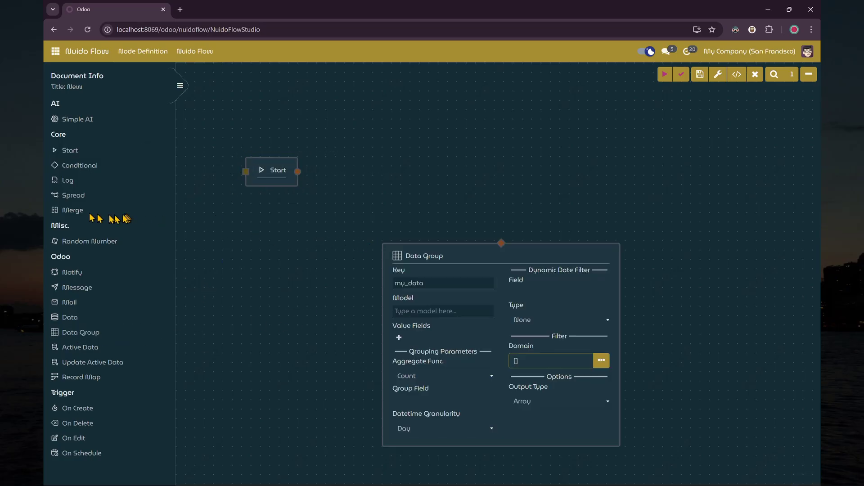
pyautogui.moveTo(72, 210); pyautogui.dragTo(407, 163)
pyautogui.moveTo(504, 252); pyautogui.dragTo(457, 247)
pyautogui.moveTo(457, 169); pyautogui.dragTo(446, 155)
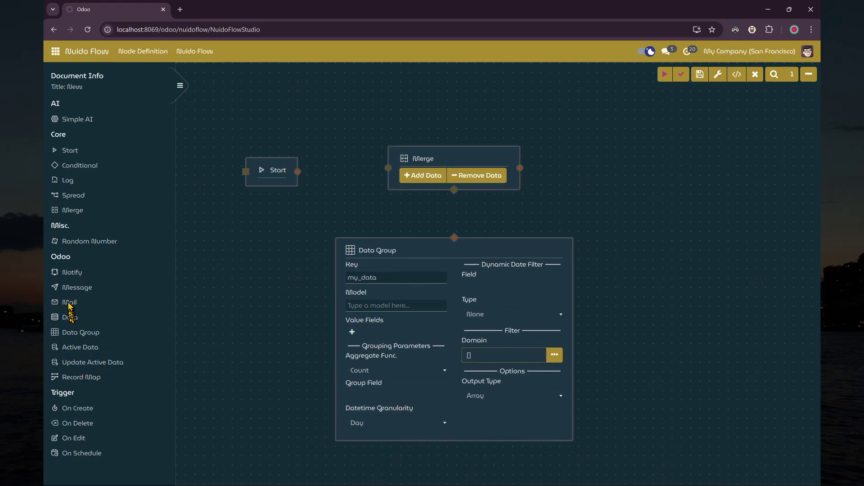
pyautogui.moveTo(69, 302); pyautogui.dragTo(604, 117)
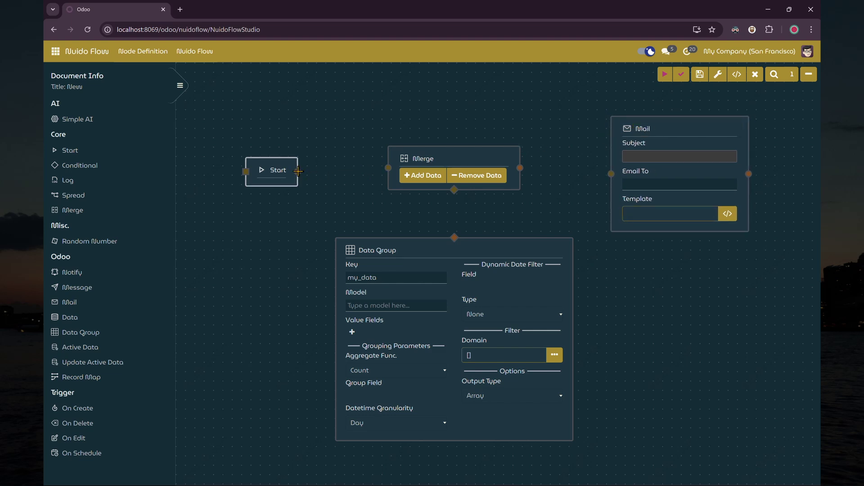
pyautogui.moveTo(297, 172); pyautogui.dragTo(389, 168)
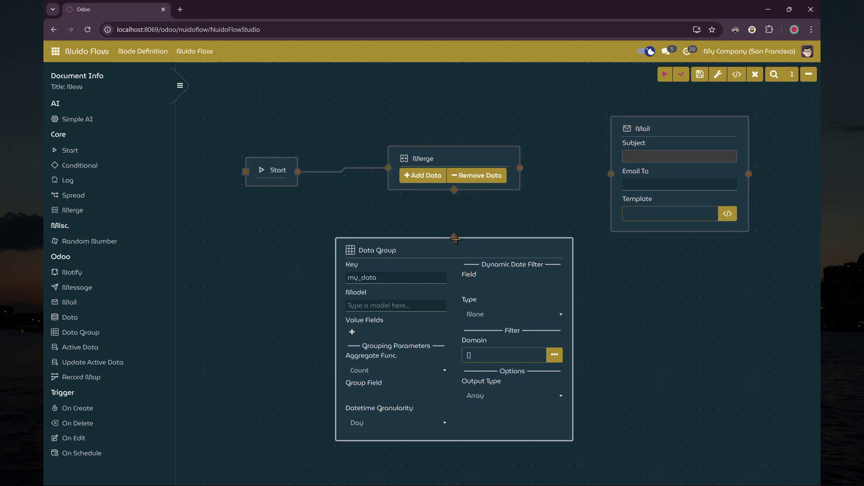
pyautogui.moveTo(456, 238); pyautogui.dragTo(455, 190)
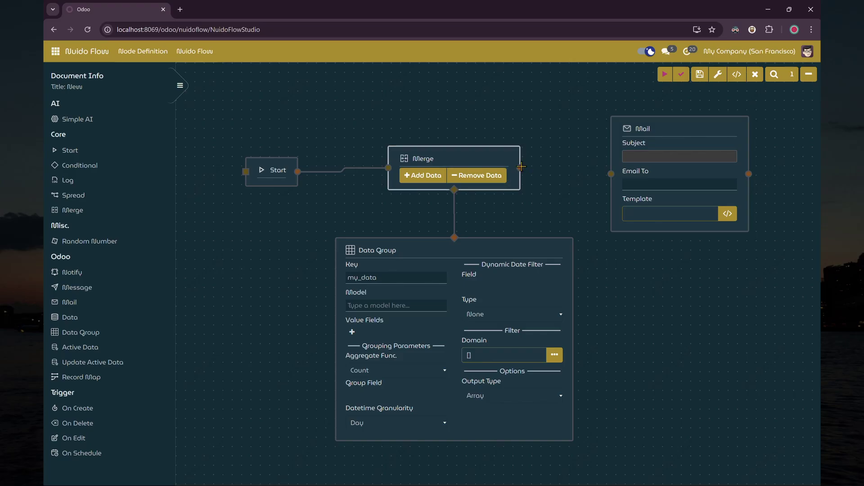
pyautogui.moveTo(520, 167); pyautogui.dragTo(611, 174)
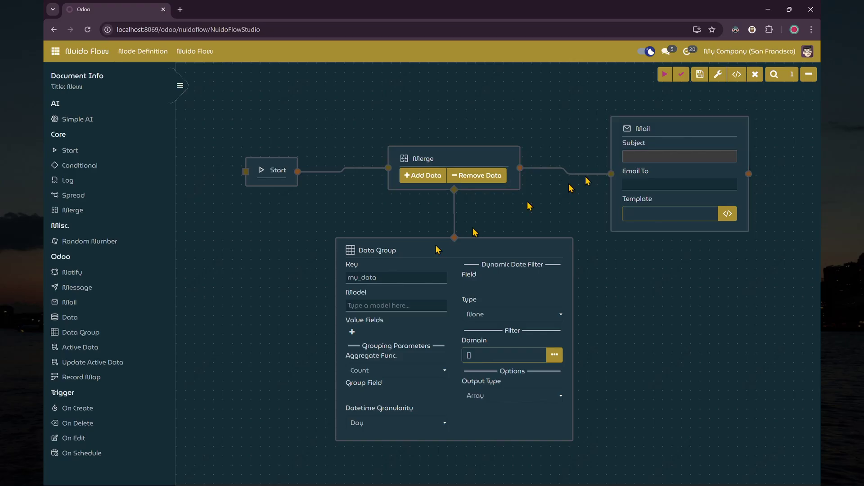
# Key the Data Group sales_data on Sales Order with Total and Untaxed Amount value fields.
pyautogui.doubleClick(380, 277)
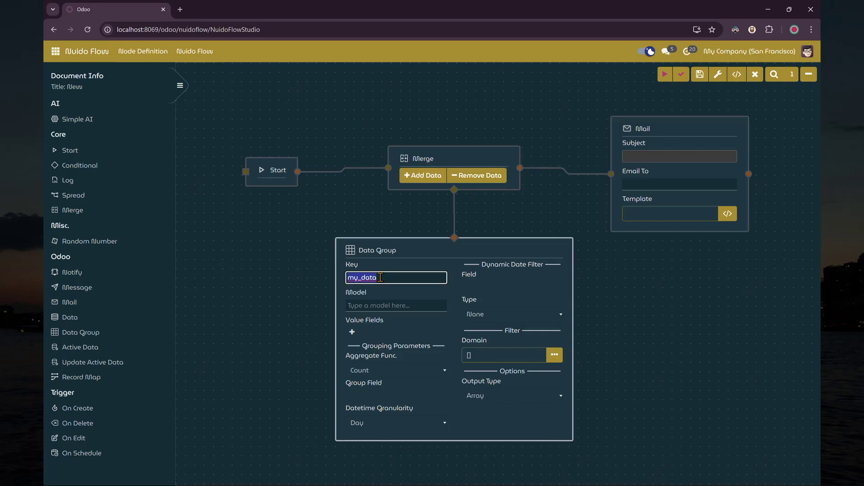
pyautogui.write('sales')
pyautogui.click(379, 305)
pyautogui.write('so')
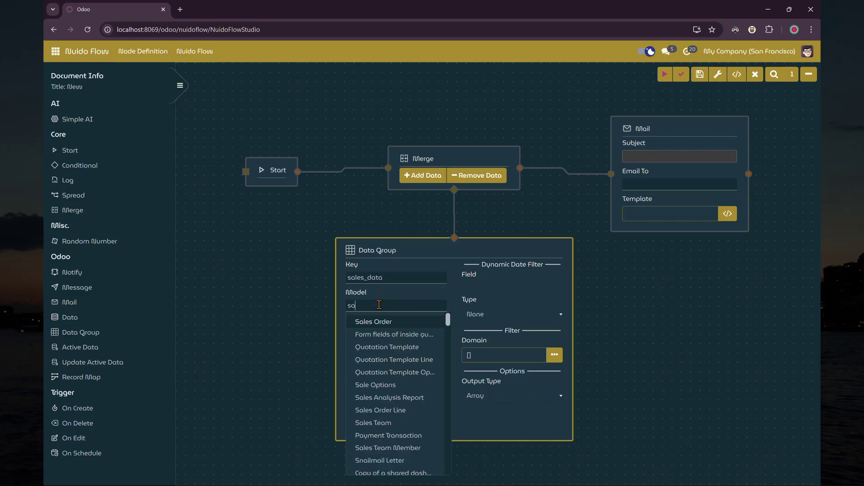
pyautogui.click(380, 323)
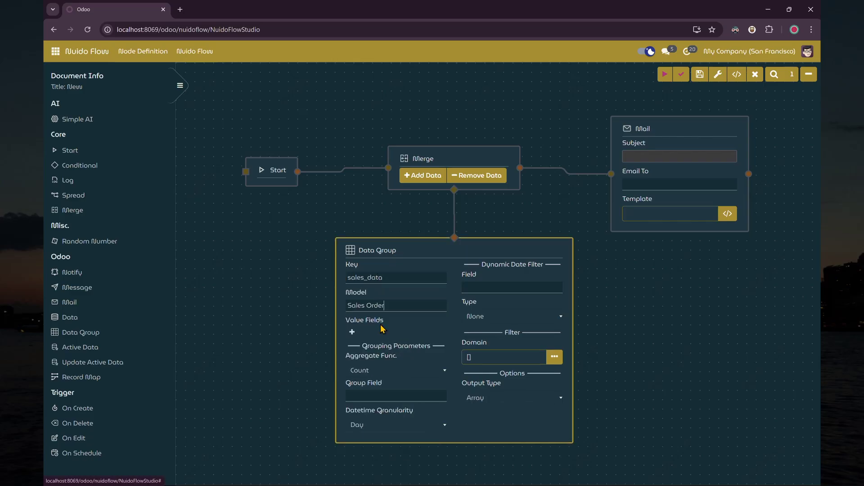
pyautogui.click(352, 333)
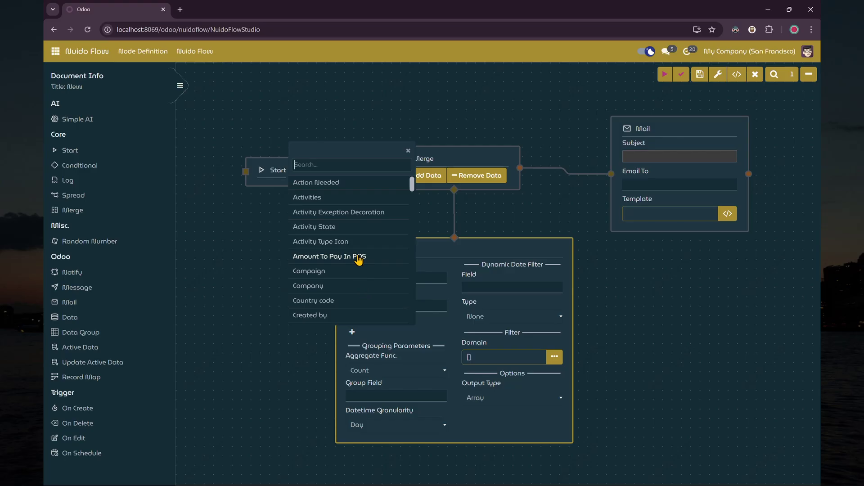
pyautogui.write('tot')
pyautogui.click(315, 182)
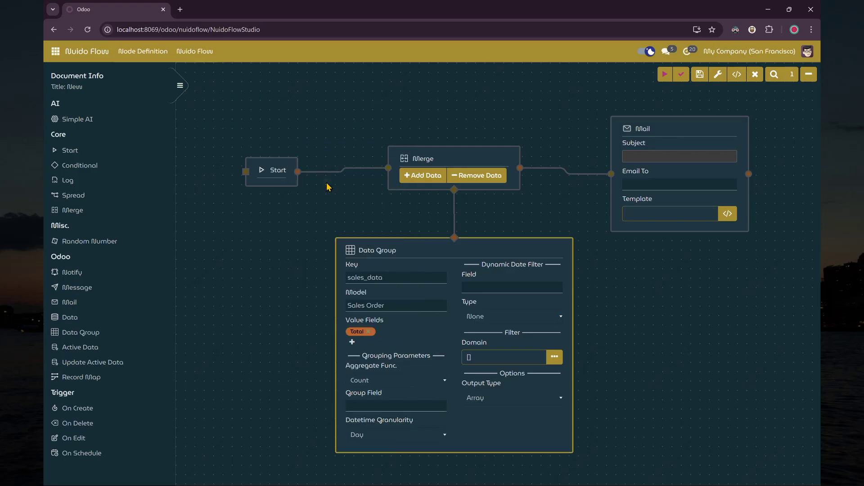
pyautogui.click(352, 342)
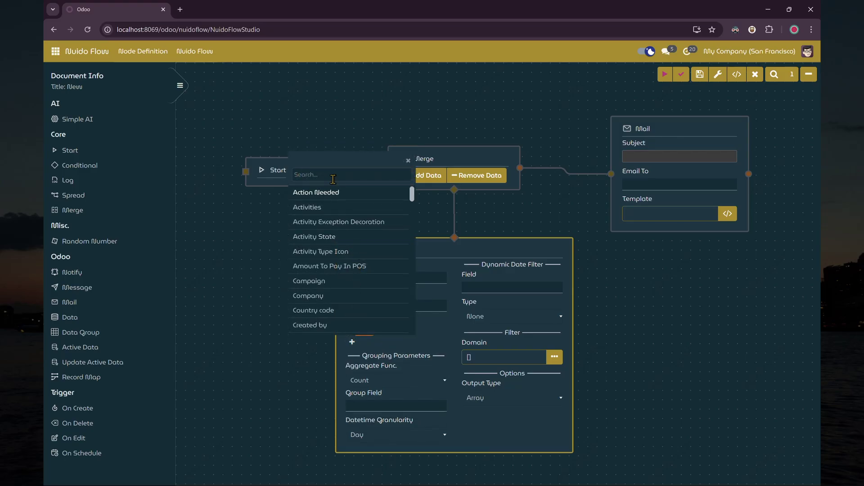
pyautogui.write('unta')
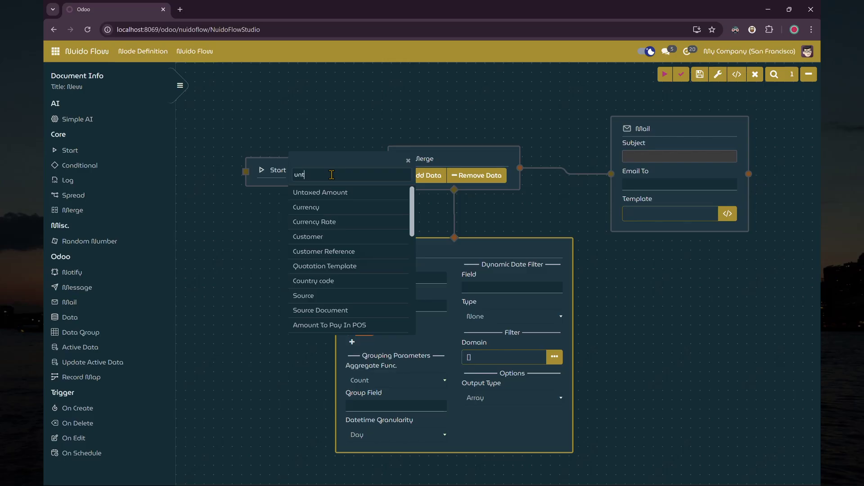
pyautogui.click(332, 192)
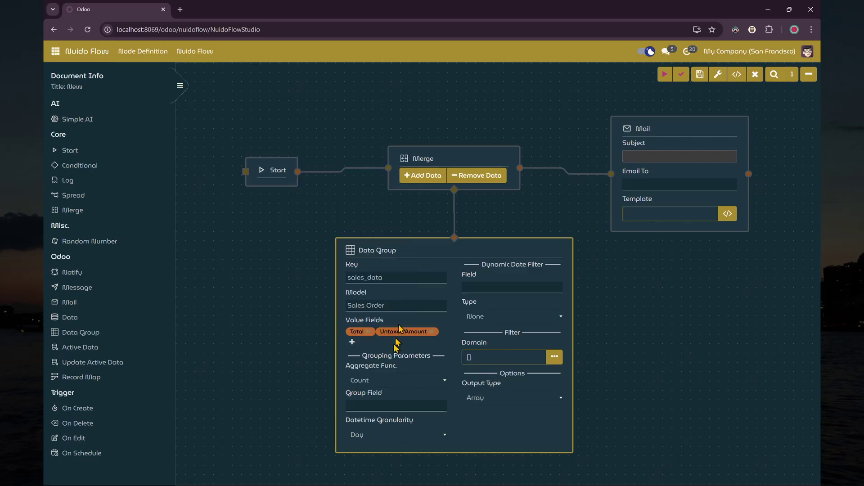
# Aggregate with Sum, group by Order Date, and filter Order Date to the current Month.
pyautogui.click(374, 380)
pyautogui.click(379, 450)
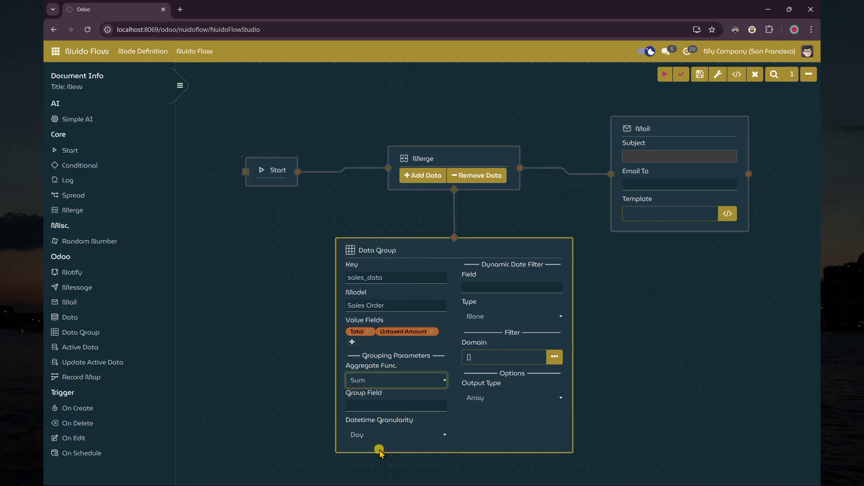
pyautogui.click(367, 406)
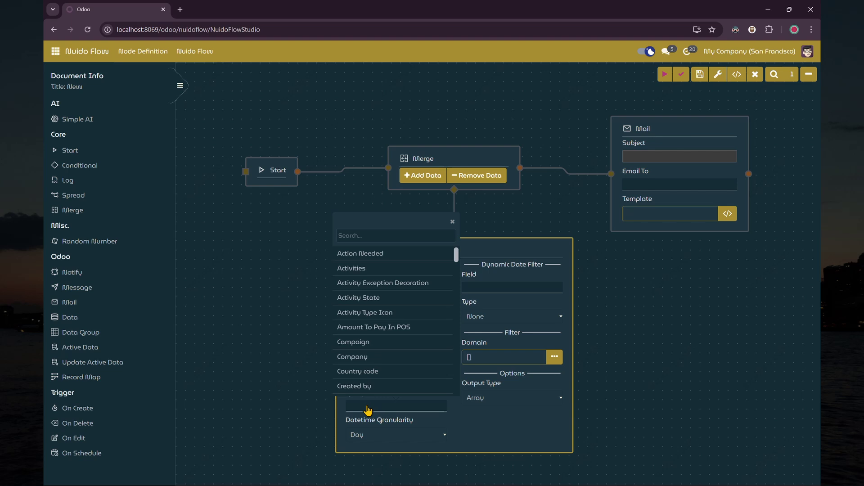
pyautogui.write('dat')
pyautogui.click(382, 313)
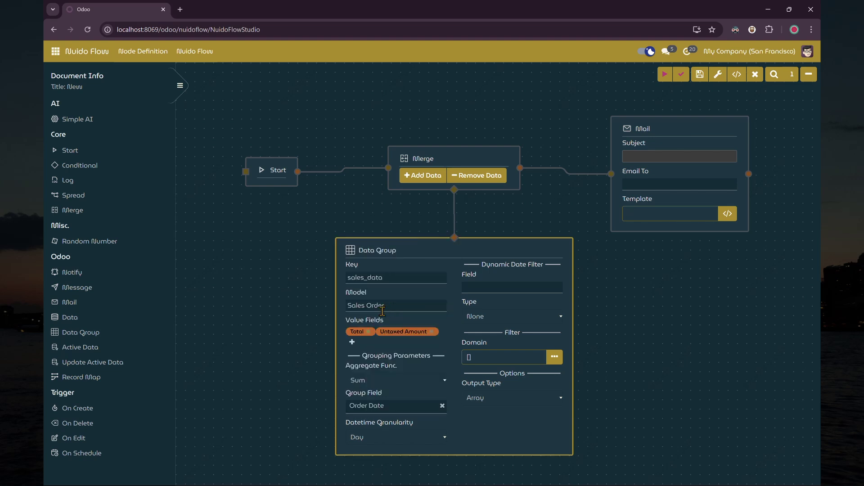
pyautogui.click(493, 288)
pyautogui.write('d')
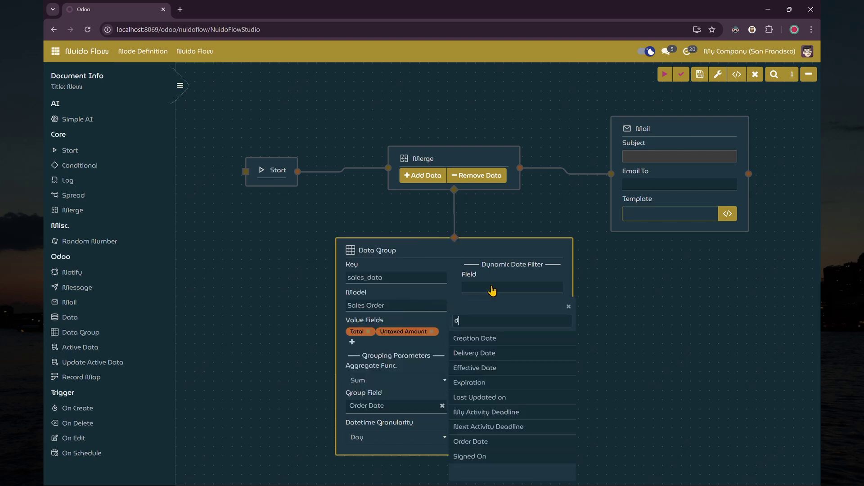
pyautogui.write('a')
pyautogui.click(496, 383)
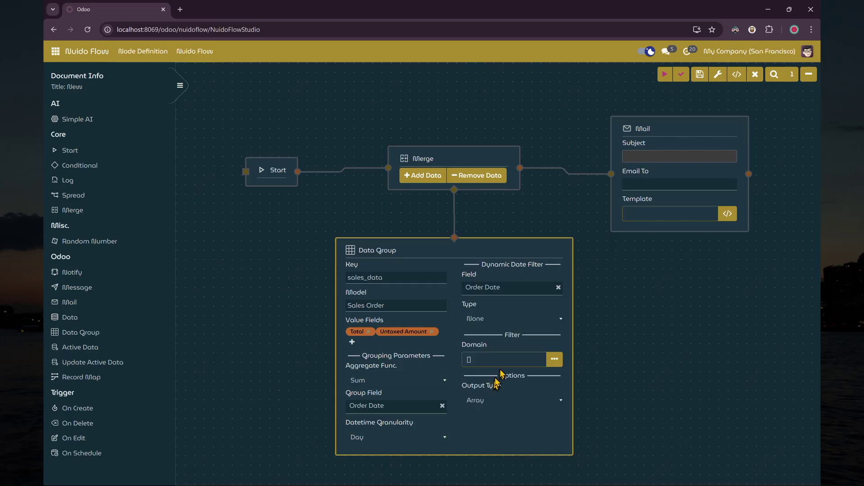
pyautogui.click(477, 318)
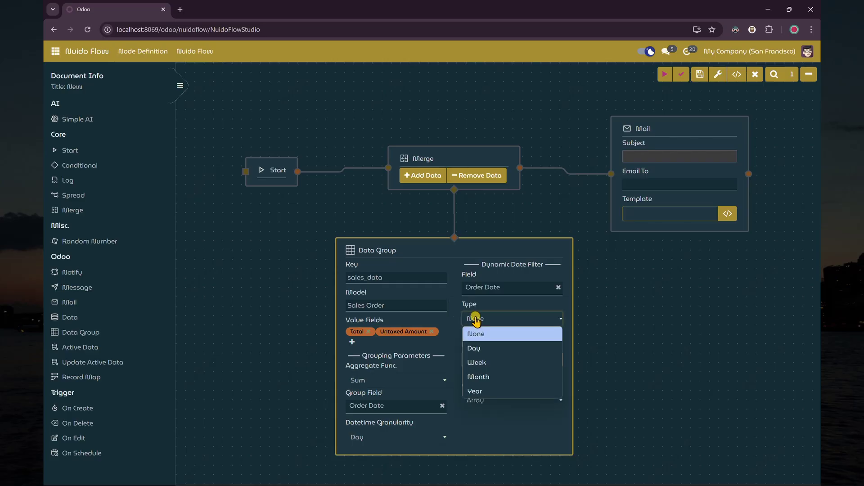
pyautogui.click(487, 378)
pyautogui.click(649, 158)
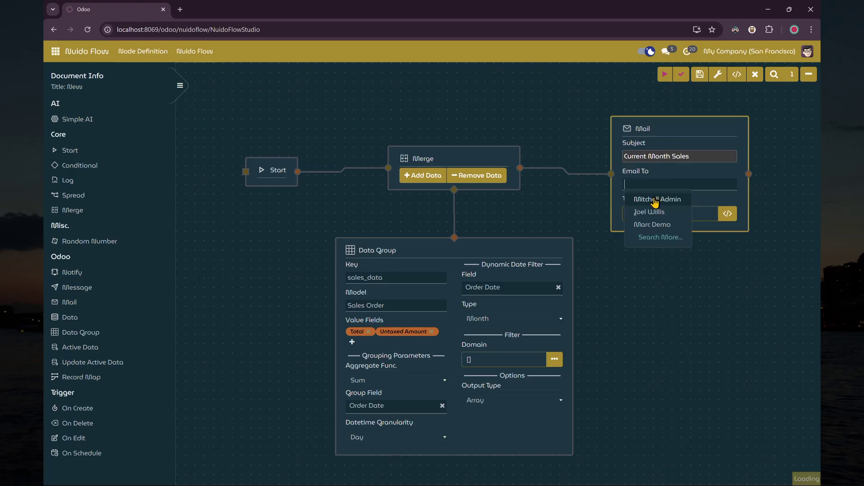
# Add the admin user as the Mail step's recipient and start editing its template.
pyautogui.click(657, 196)
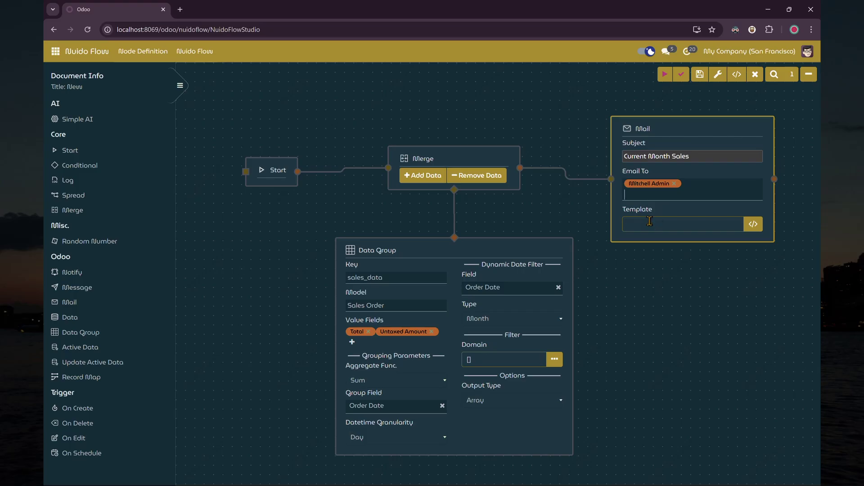
pyautogui.hotkey('alt', 'Tab')
pyautogui.hotkey('alt', 'Tab')
pyautogui.hotkey('alt', 'Tab')
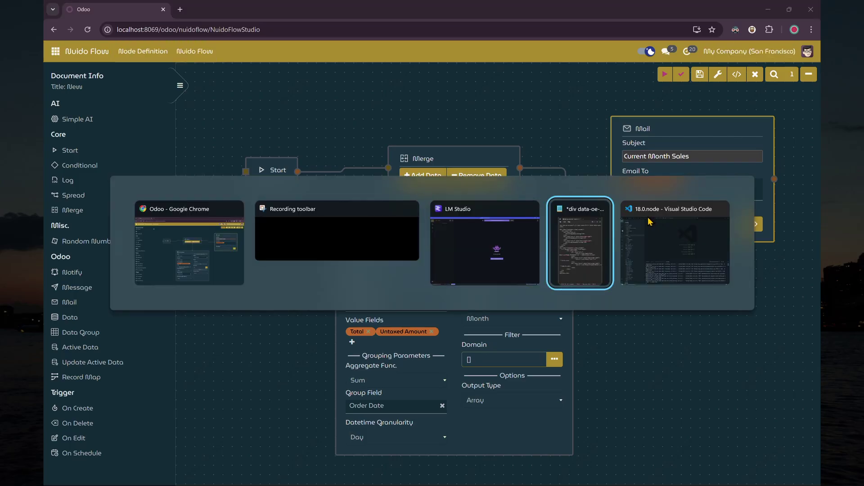
pyautogui.hotkey('ctrl', 'a')
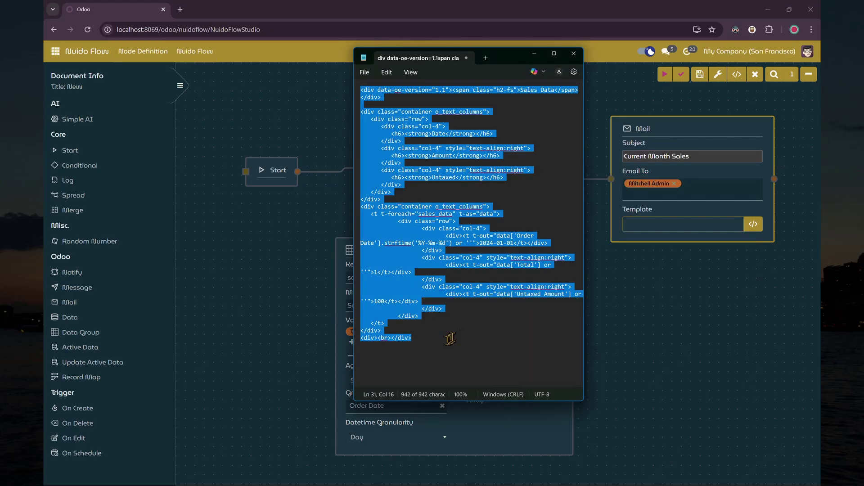
pyautogui.click(682, 225)
pyautogui.click(753, 223)
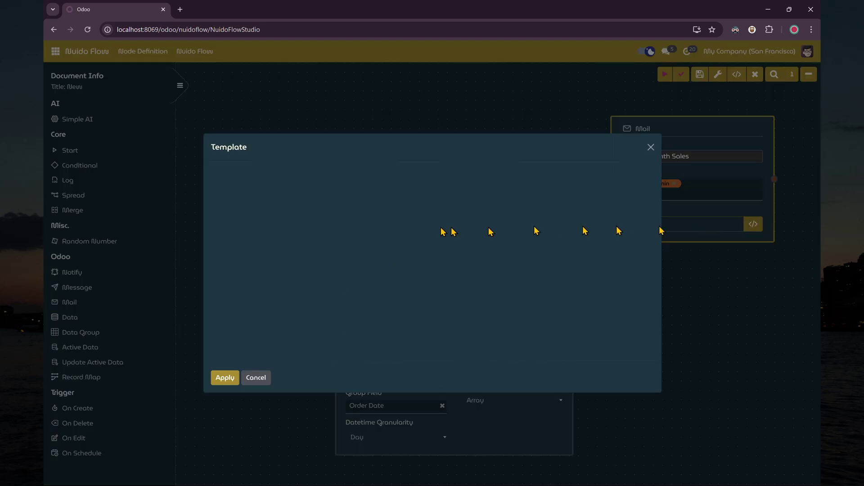
# Paste the Sales Data HTML foreach template into the template's source view.
pyautogui.click(235, 171)
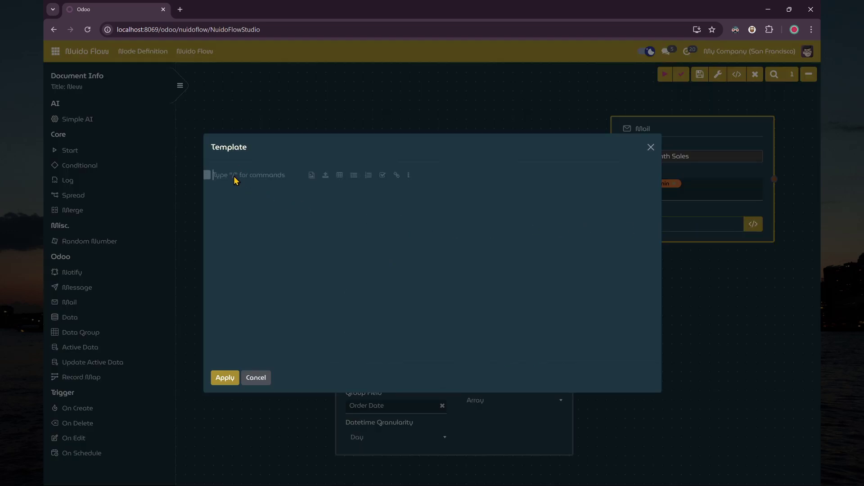
pyautogui.write('S')
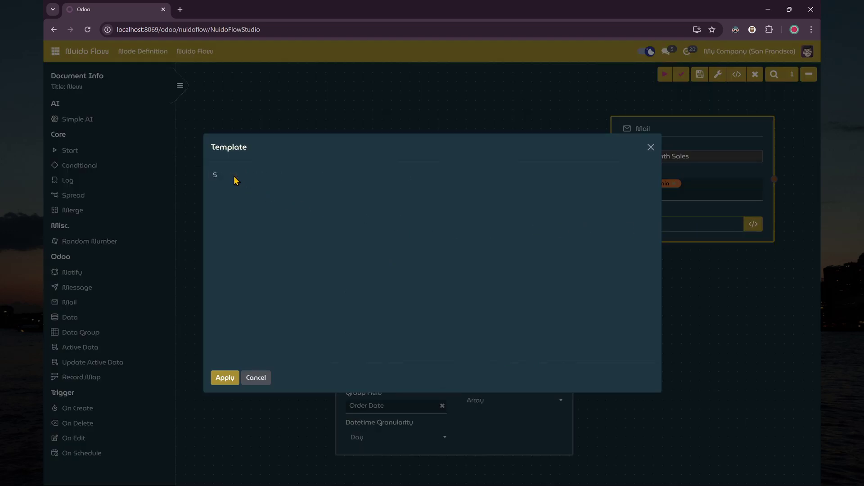
pyautogui.hotkey('ctrl', 'a')
pyautogui.click(486, 157)
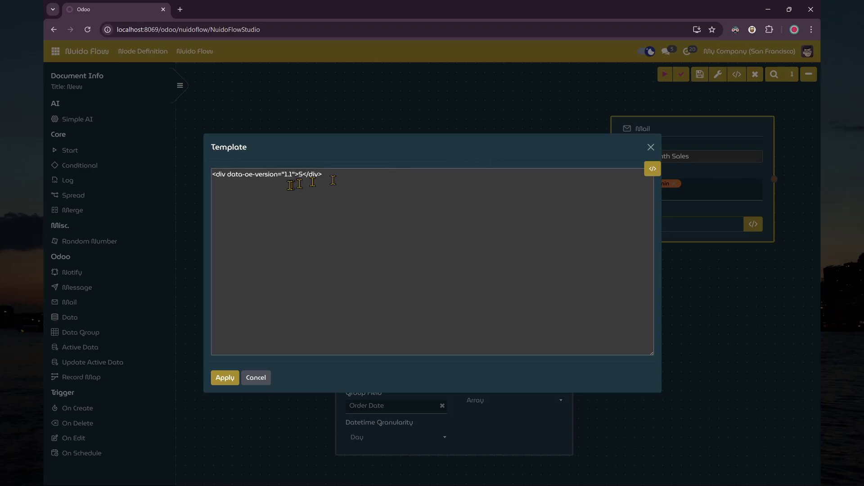
pyautogui.hotkey('ctrl', 'a')
pyautogui.hotkey('ctrl', 'v')
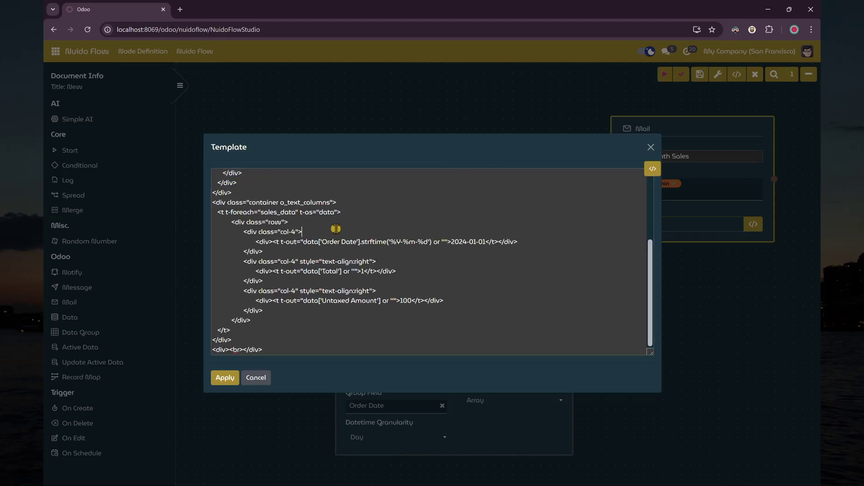
# Check the sales_data loop, preview the Date/Amount/Untaxed table and apply the template.
pyautogui.scroll(3, 360, 211)
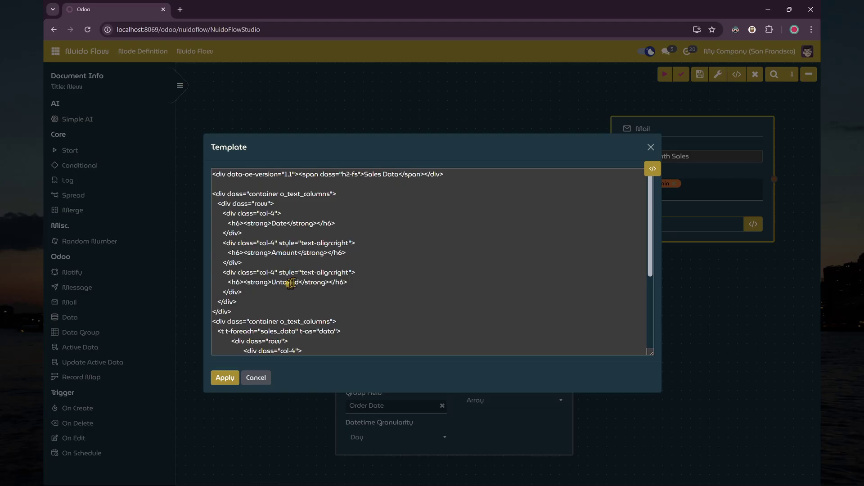
pyautogui.scroll(-5, 289, 266)
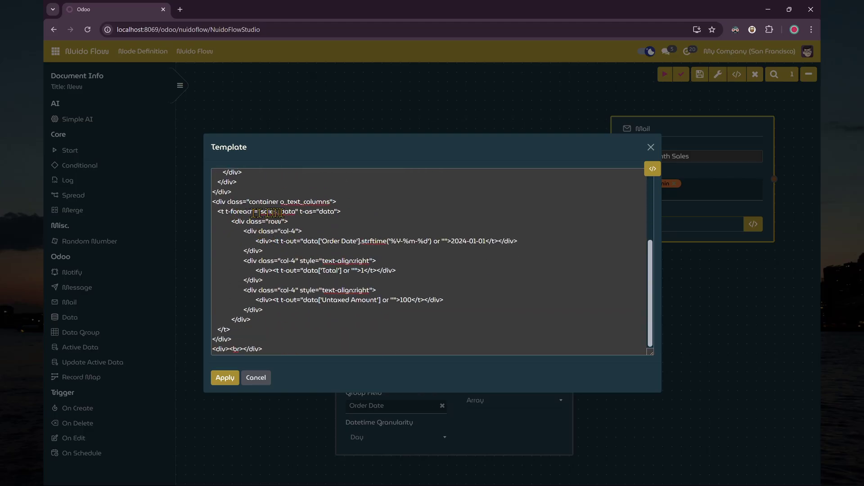
pyautogui.doubleClick(327, 211)
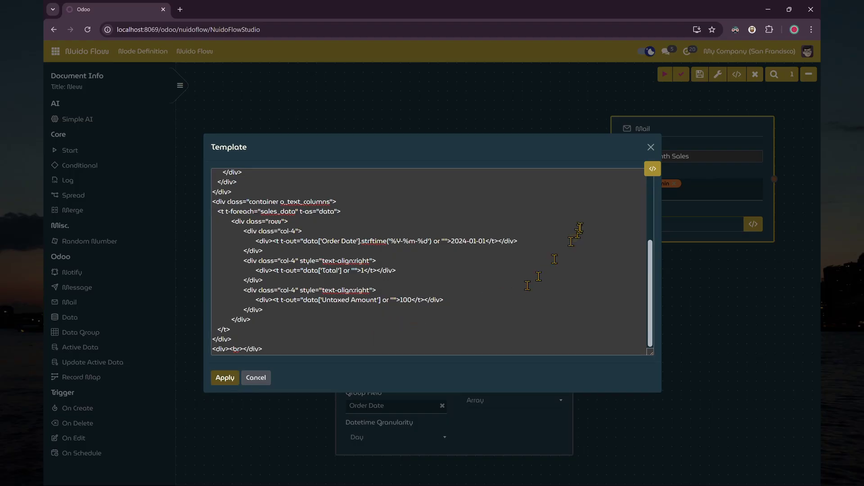
pyautogui.click(653, 173)
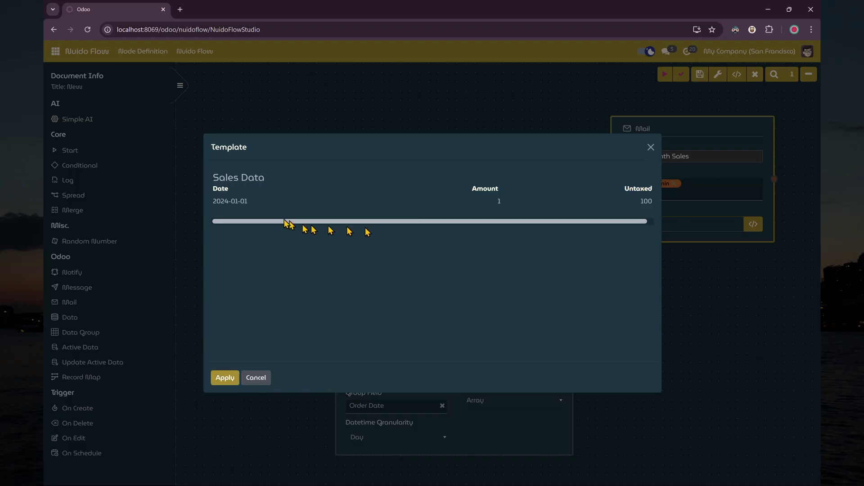
pyautogui.click(225, 378)
# Save the flow titled 'Data Group - VT' and open Odoo Settings in a new tab.
pyautogui.click(701, 74)
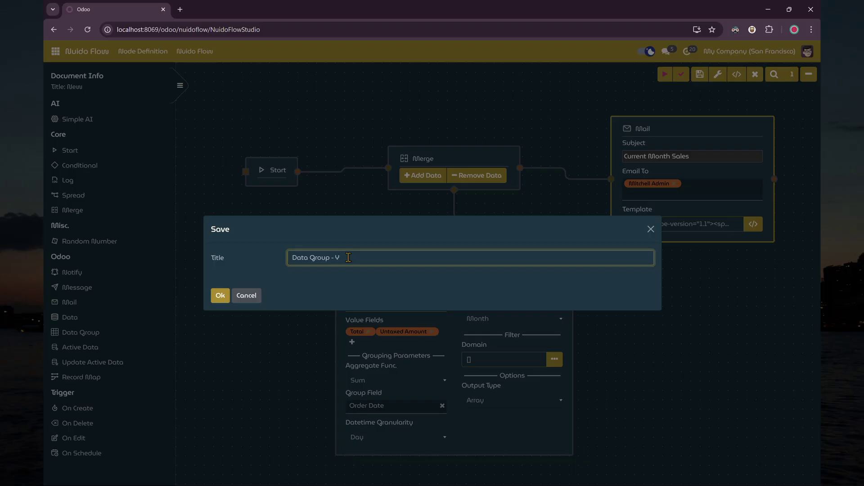
pyautogui.click(221, 296)
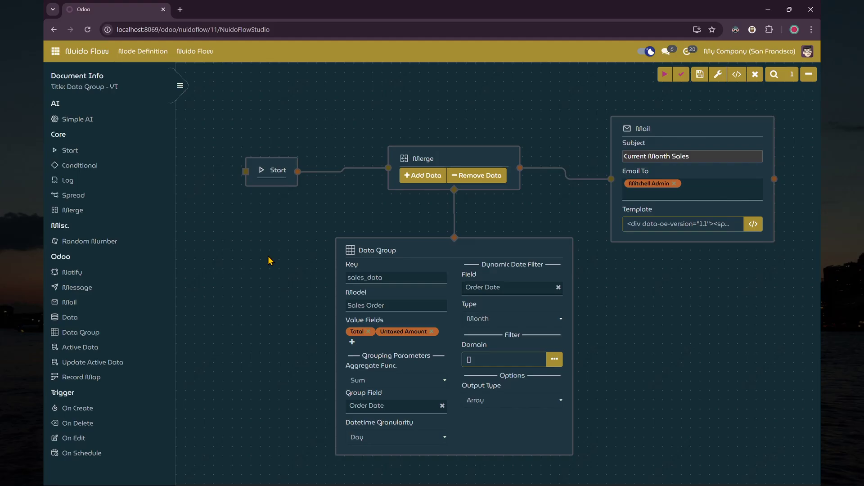
pyautogui.click(55, 52)
pyautogui.rightClick(71, 275)
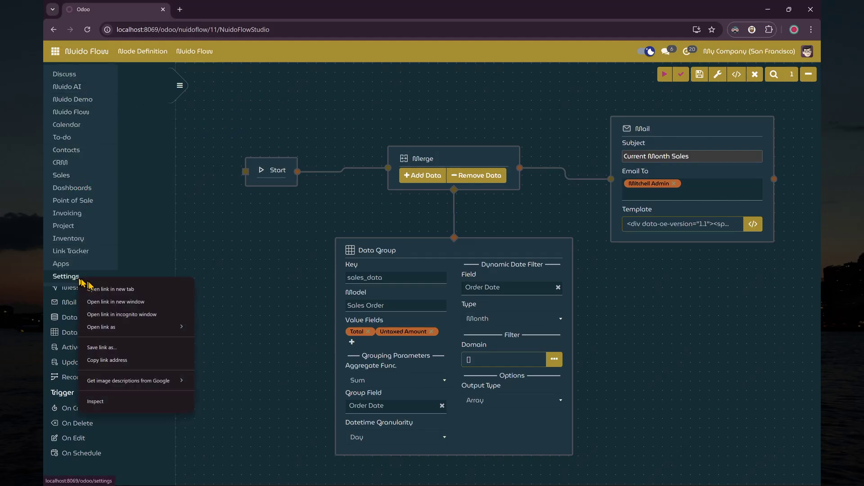
pyautogui.click(104, 286)
pyautogui.click(214, 9)
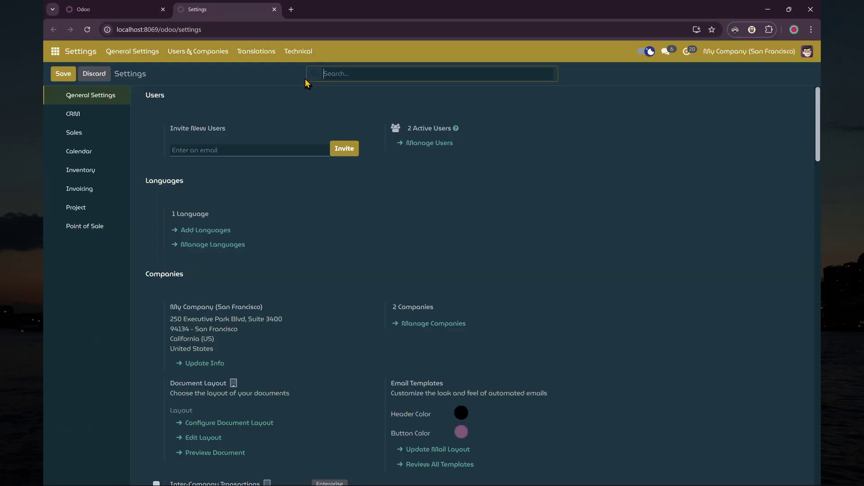
# Open Odoo's Technical > Emails list.
pyautogui.click(298, 51)
pyautogui.scroll(-1, 312, 158)
pyautogui.scroll(-3, 324, 198)
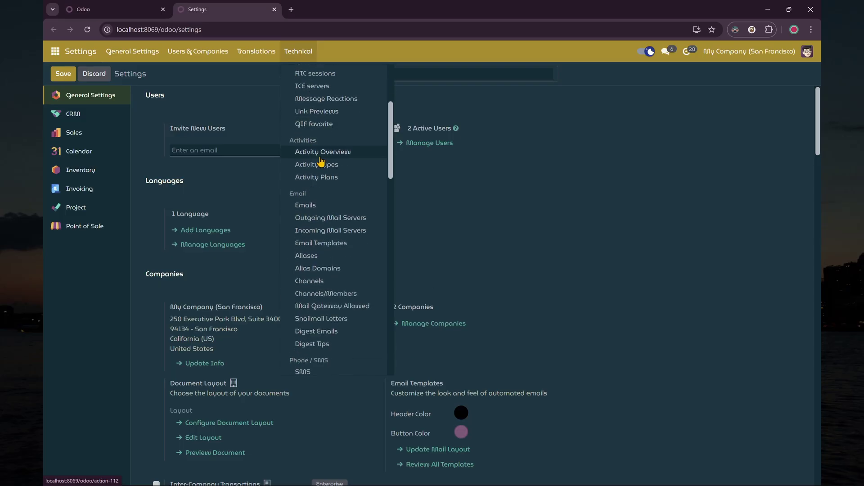
pyautogui.click(328, 205)
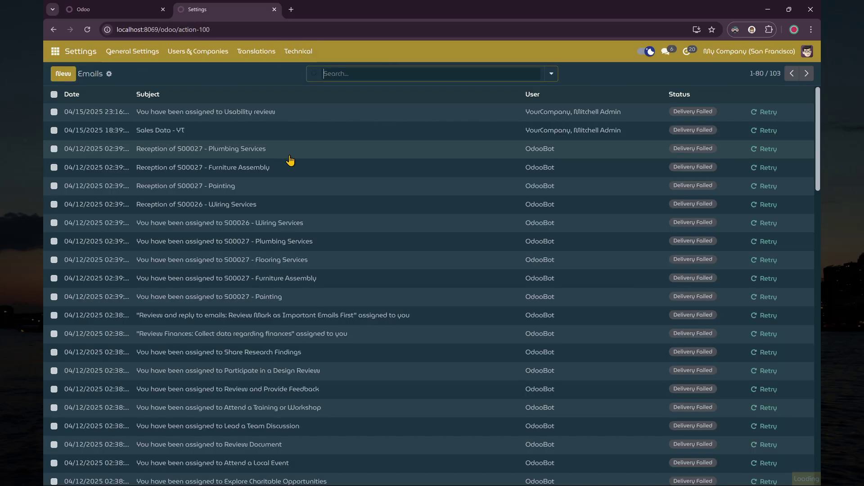
# Run the flow, reload Emails and inspect the new Current Month Sales email.
pyautogui.click(134, 16)
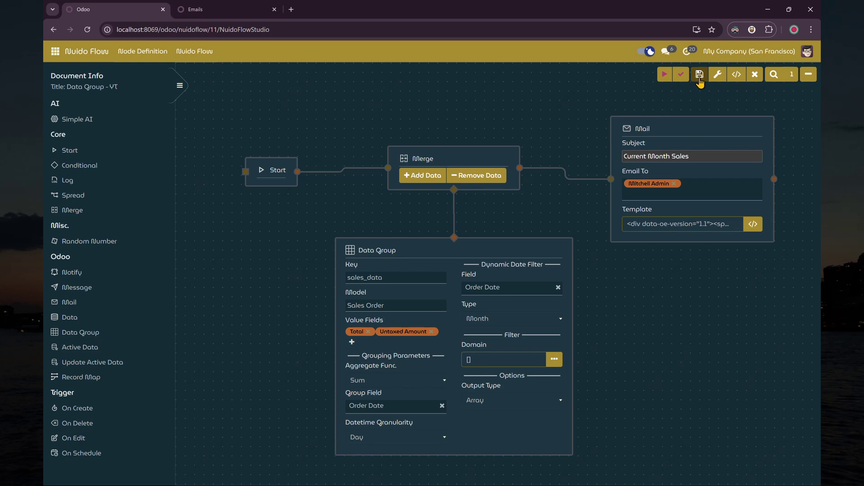
pyautogui.click(665, 75)
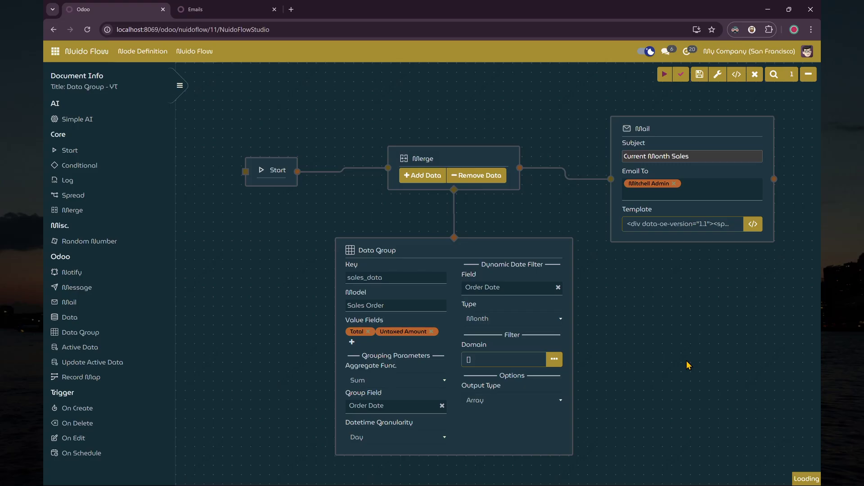
pyautogui.click(225, 10)
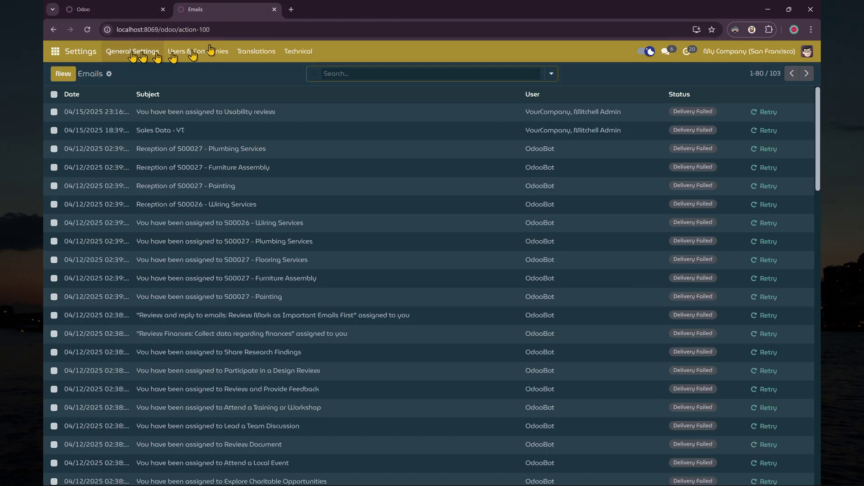
pyautogui.click(87, 29)
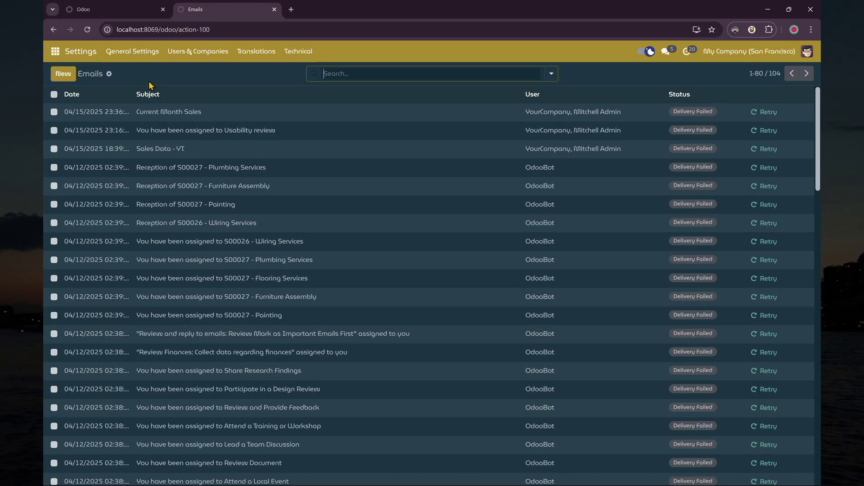
pyautogui.click(177, 113)
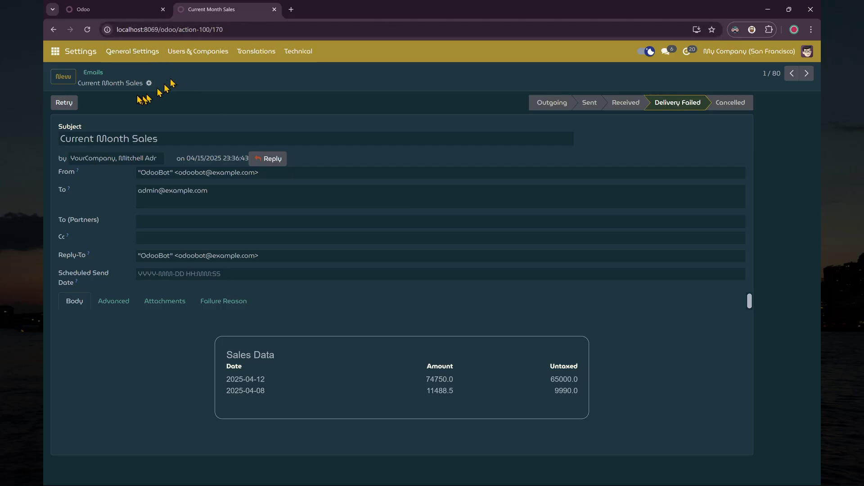
pyautogui.click(97, 73)
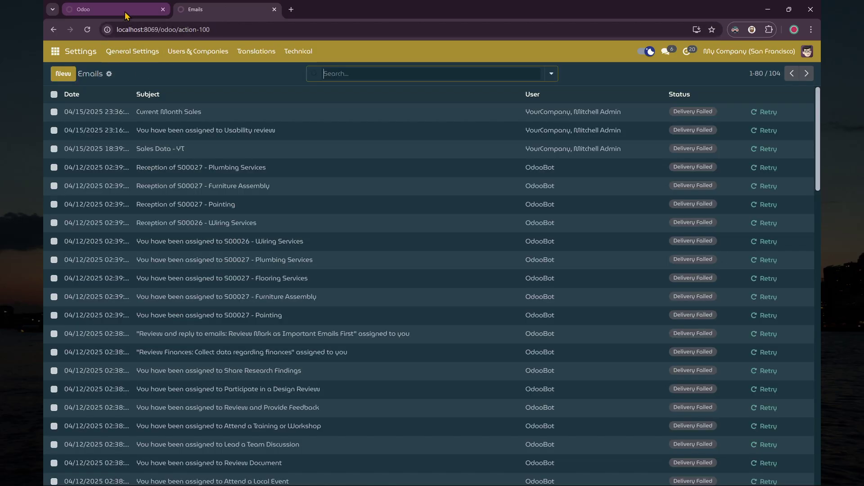
# Set Data Group Type to Year and change the subject to Current Year Sales.
pyautogui.click(125, 16)
pyautogui.click(501, 318)
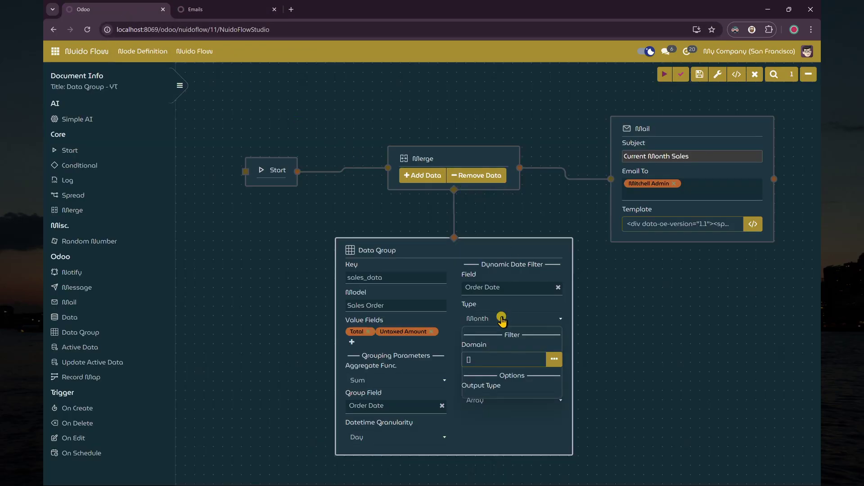
pyautogui.click(500, 388)
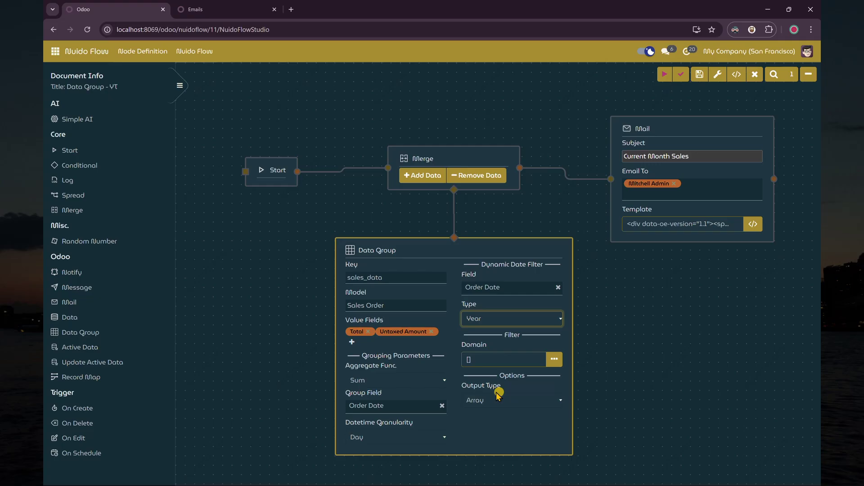
pyautogui.doubleClick(655, 155)
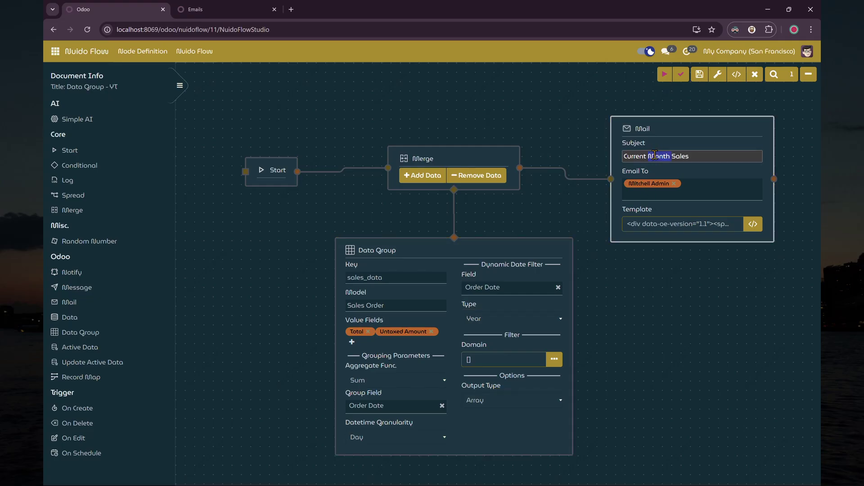
# Save the updated flow, confirm, and run it again.
pyautogui.click(701, 74)
pyautogui.click(297, 293)
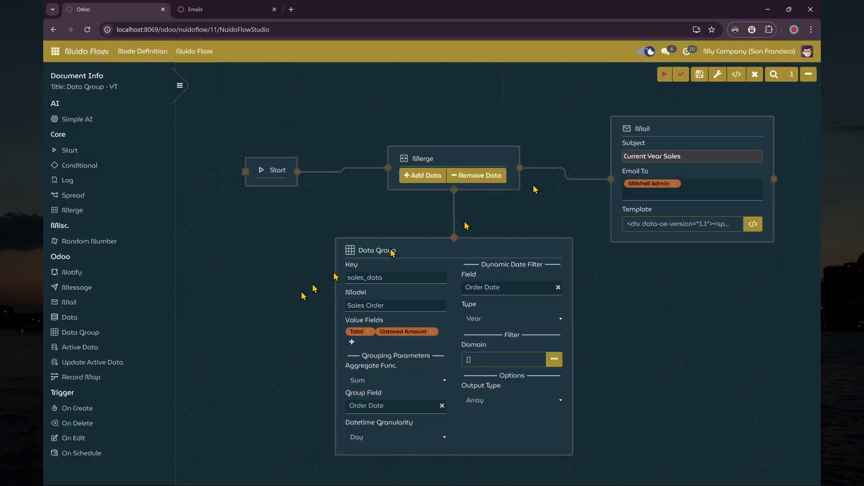
pyautogui.click(658, 80)
# Open the new Current Year Sales email in Odoo's Emails list.
pyautogui.click(197, 11)
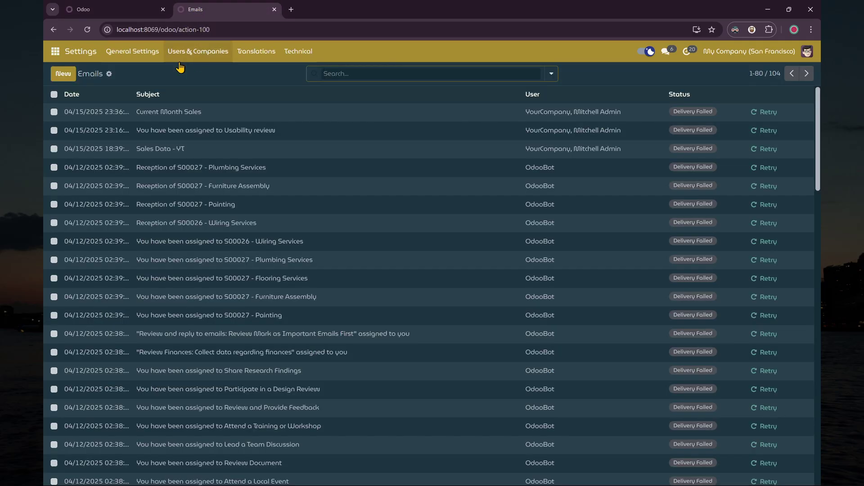
pyautogui.click(344, 72)
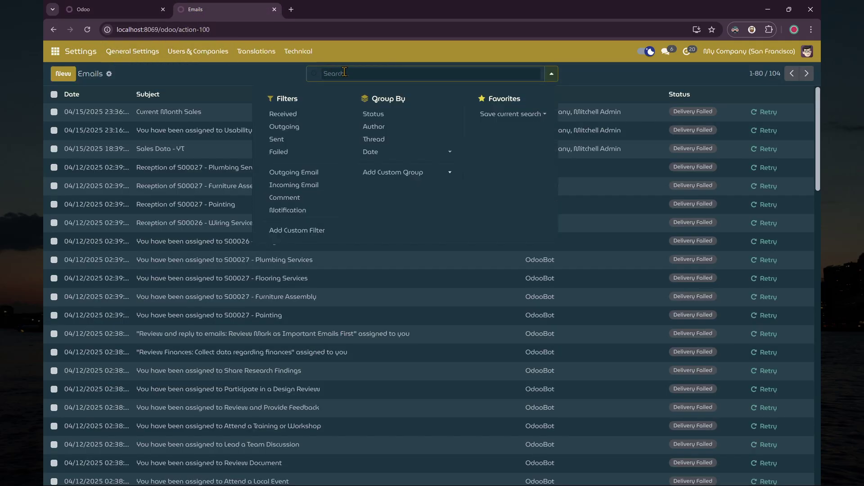
pyautogui.click(289, 114)
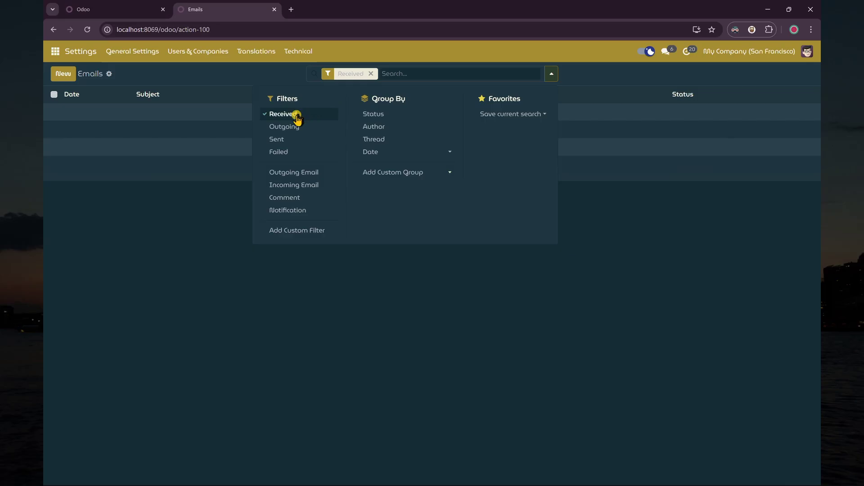
pyautogui.click(298, 115)
pyautogui.click(197, 82)
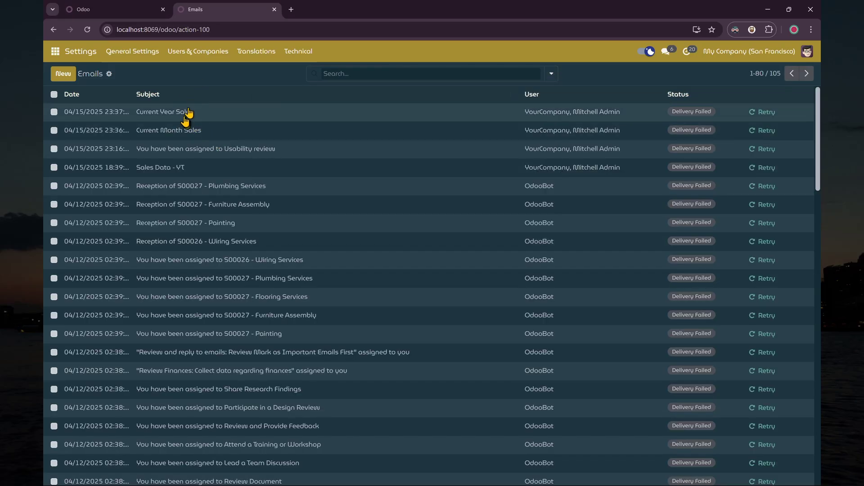
pyautogui.click(182, 113)
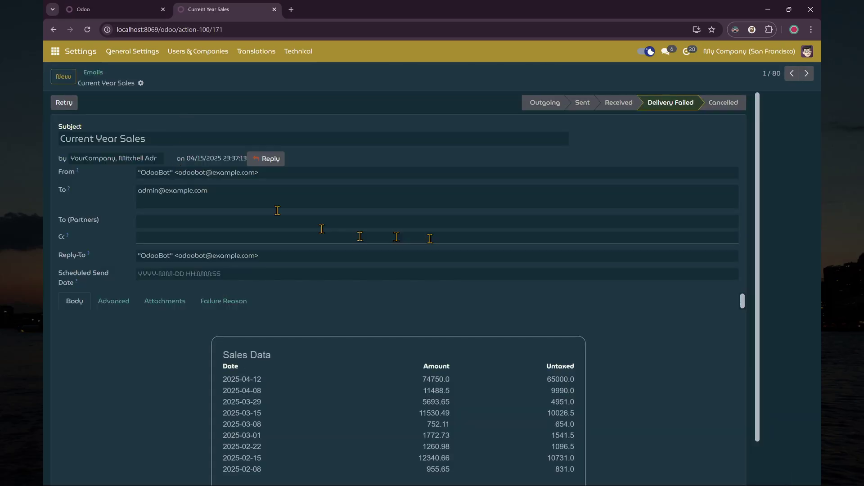
pyautogui.scroll(-2, 511, 259)
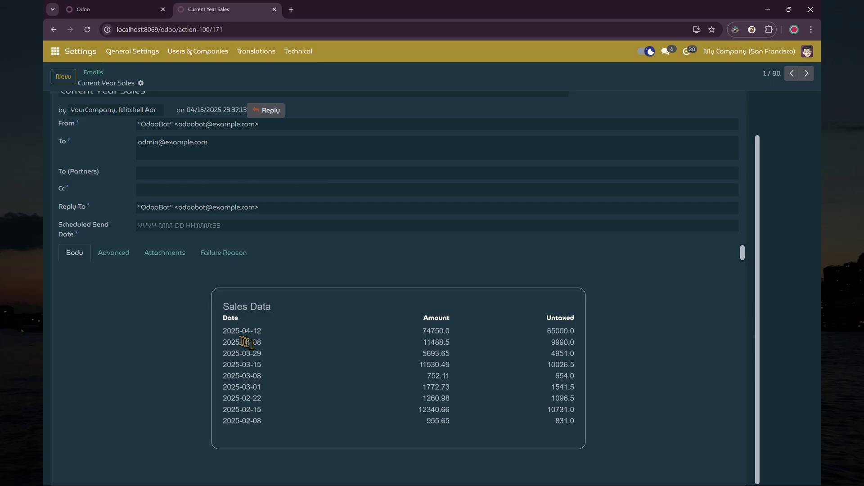